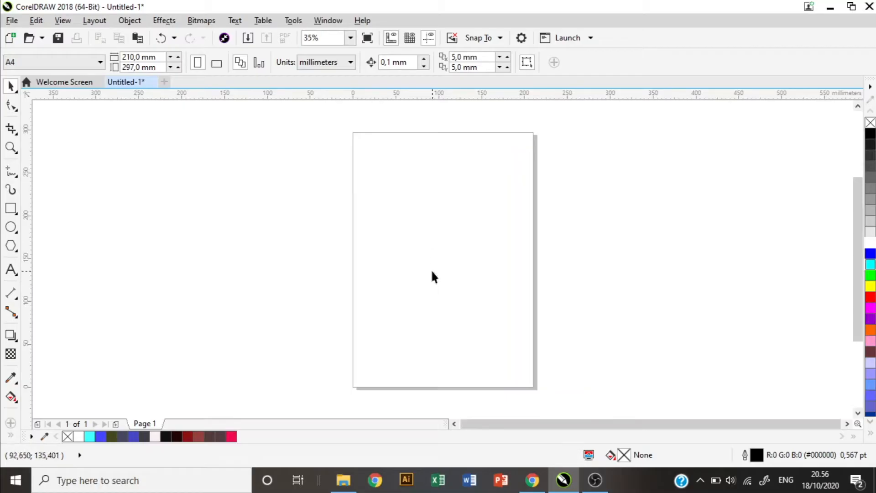
key(ctrl+v)
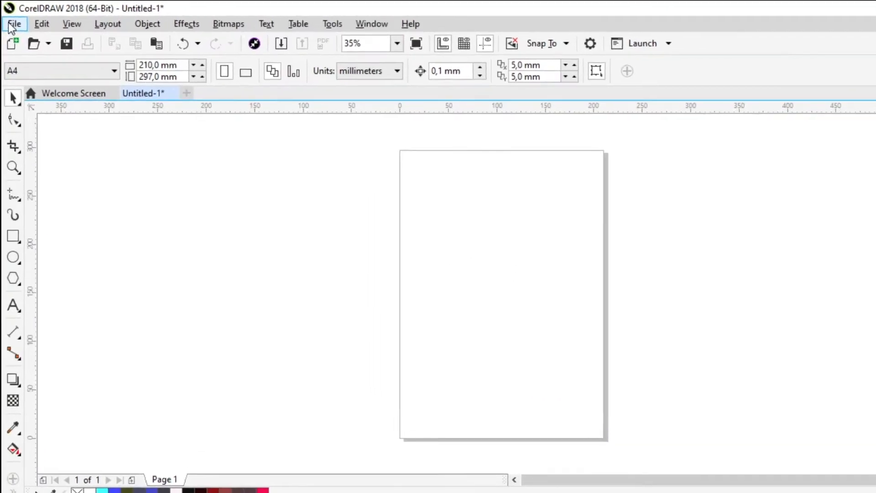
Step: Import the photo pexels-valeria-boltneva-1893556 from Downloads and place it on the page at about 168 × 217 mm
click(15, 27)
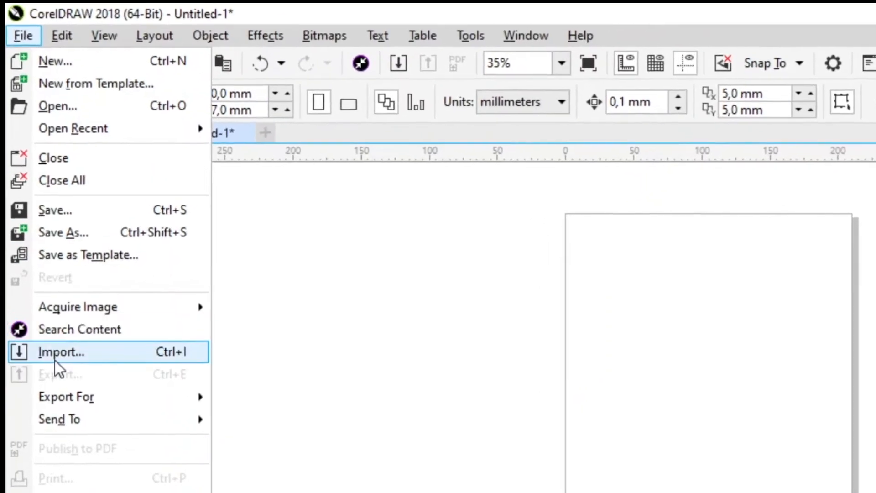
click(61, 376)
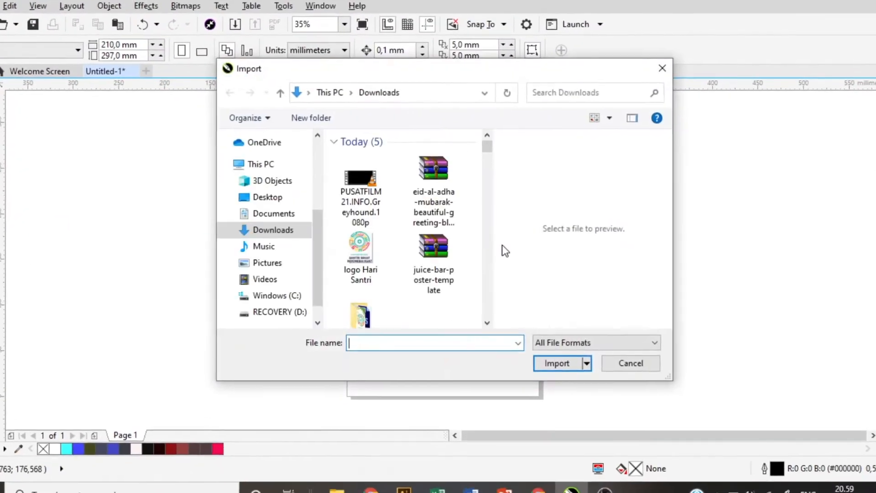
drag(491, 145, 499, 172)
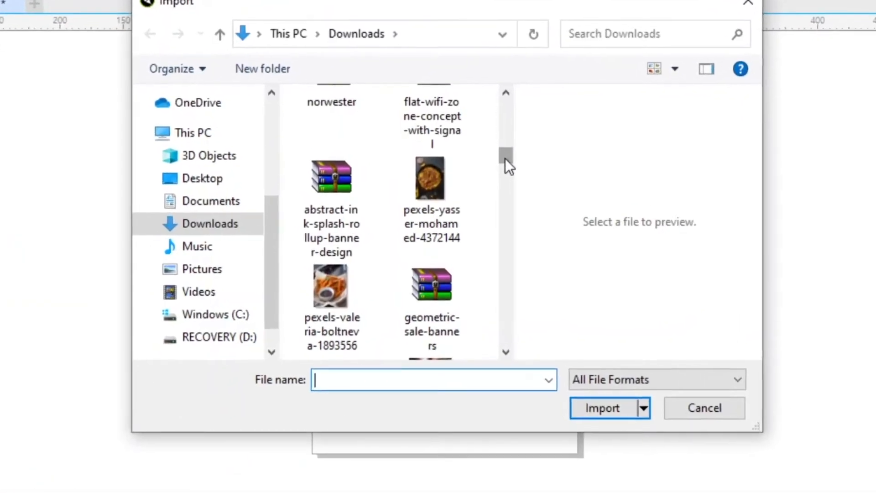
click(327, 287)
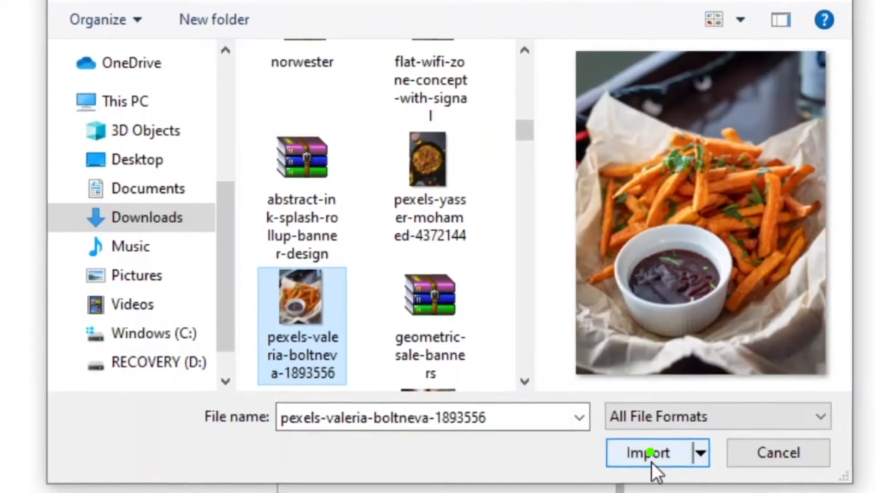
click(641, 452)
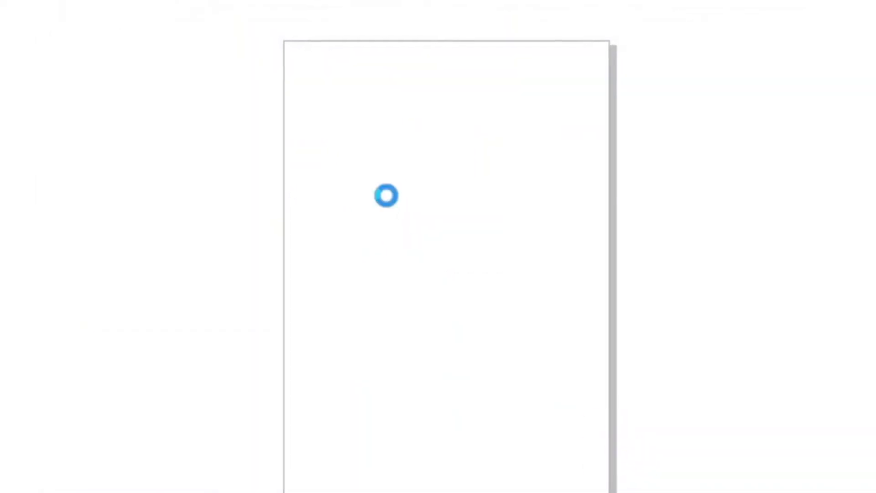
drag(313, 87, 562, 411)
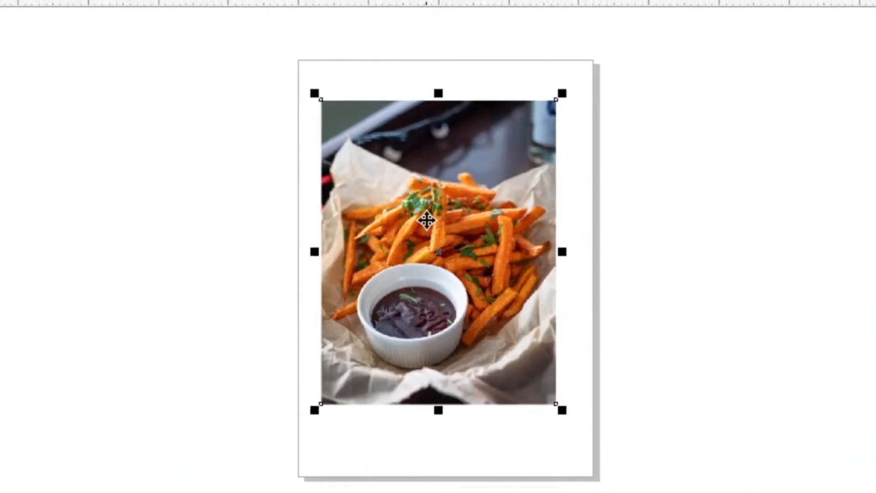
click(657, 181)
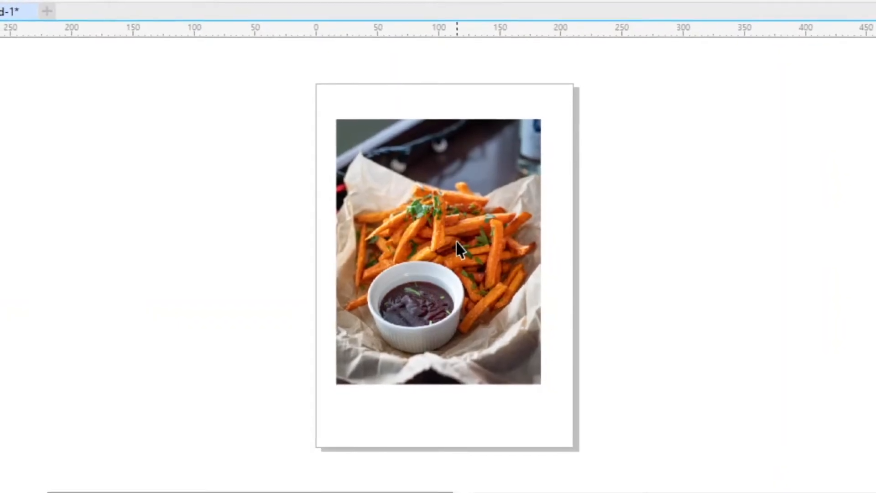
Step: Convert the fries photo to a bitmap at 100 dpi in RGB Color (24-bit) with anti-aliasing and transparent background
click(449, 258)
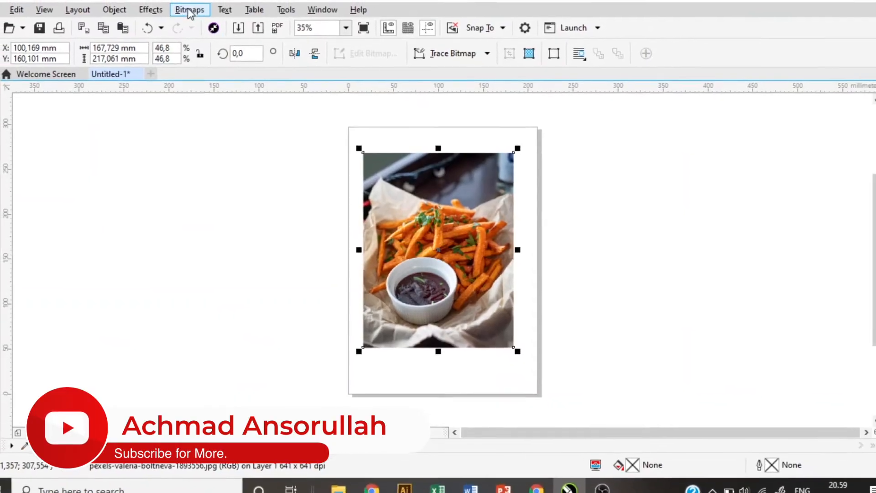
click(200, 21)
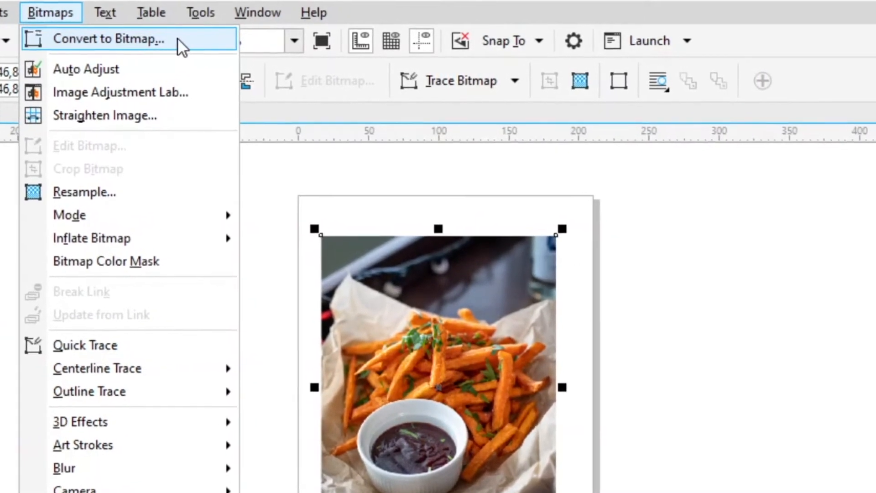
click(177, 43)
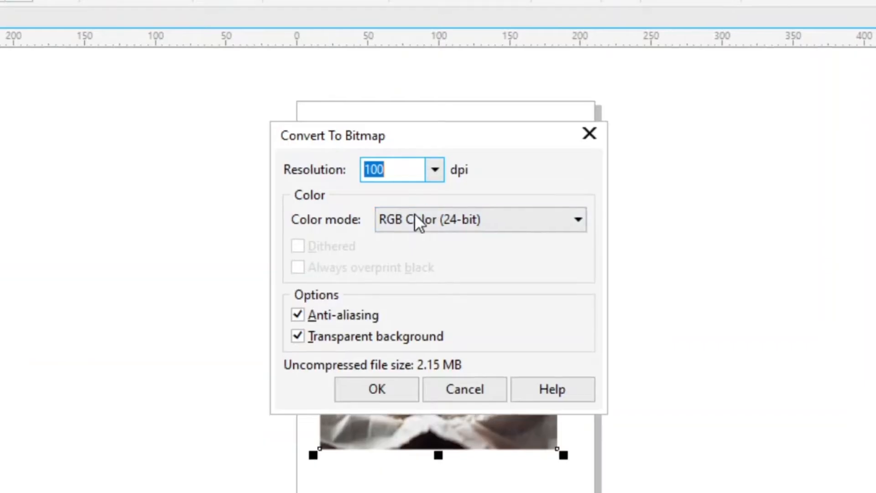
click(431, 167)
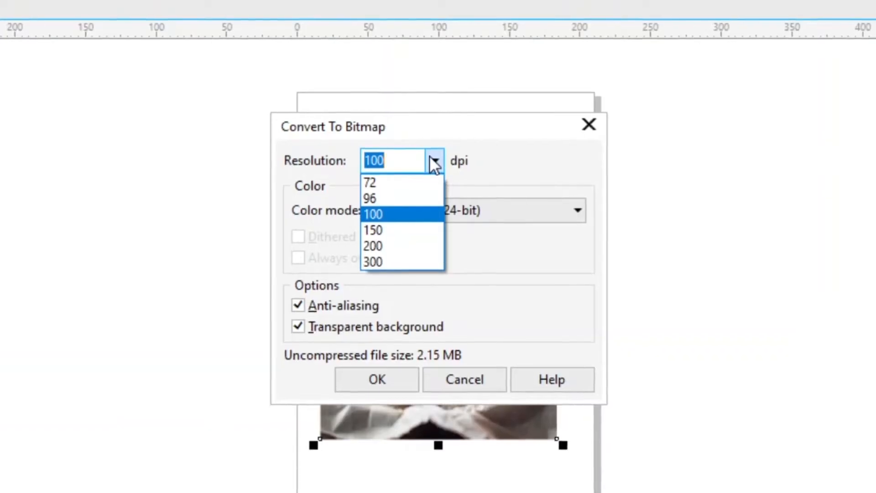
click(380, 212)
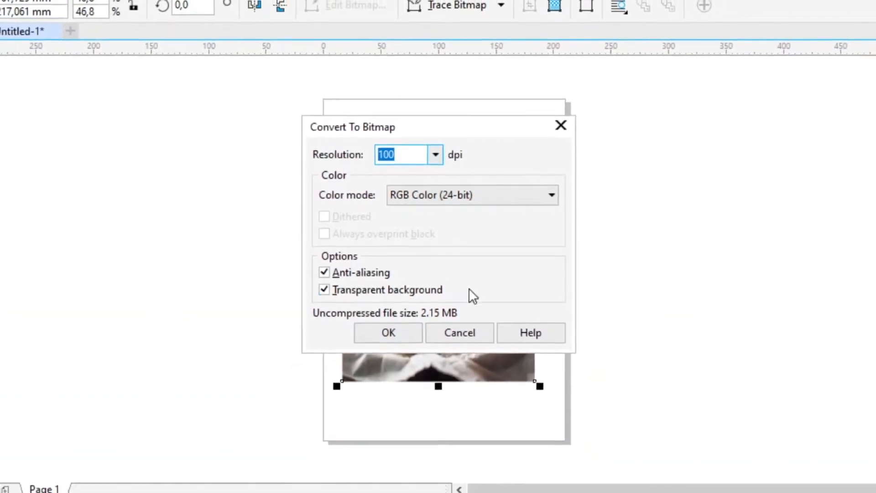
click(389, 326)
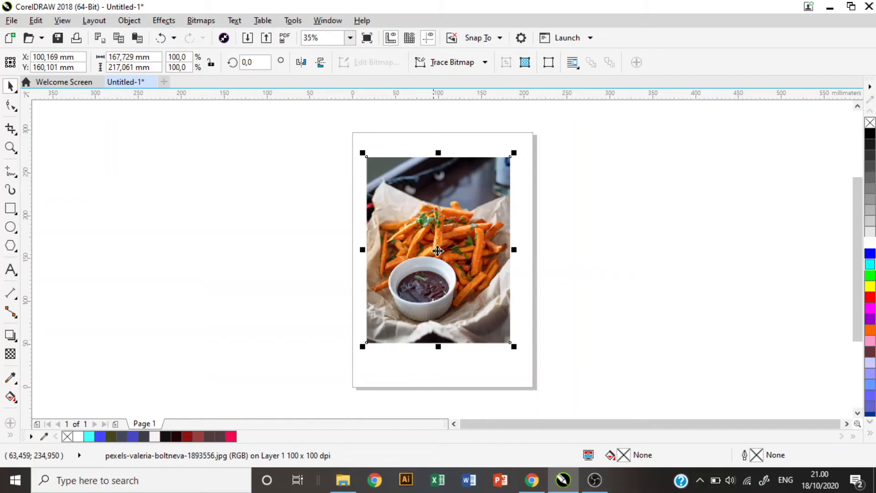
Step: Try a Gaussian Blur with a radius of 8.4 pixels on the photo and undo it
click(201, 21)
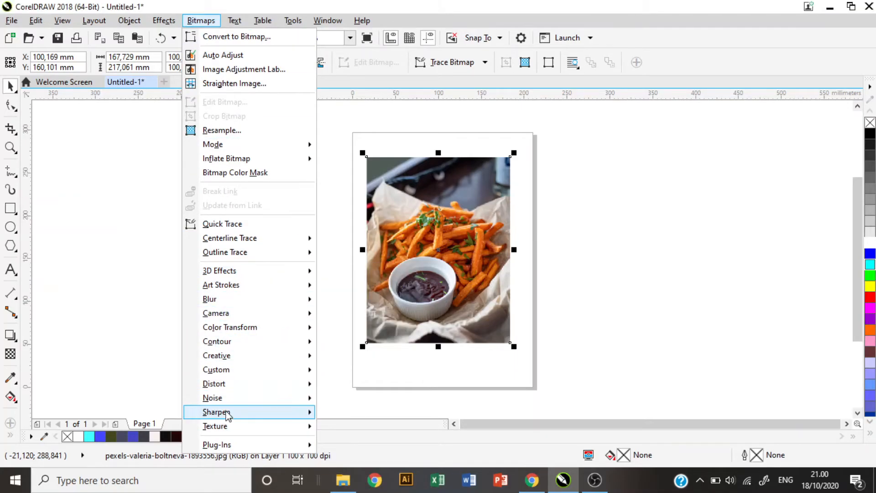
mouse_move(241, 270)
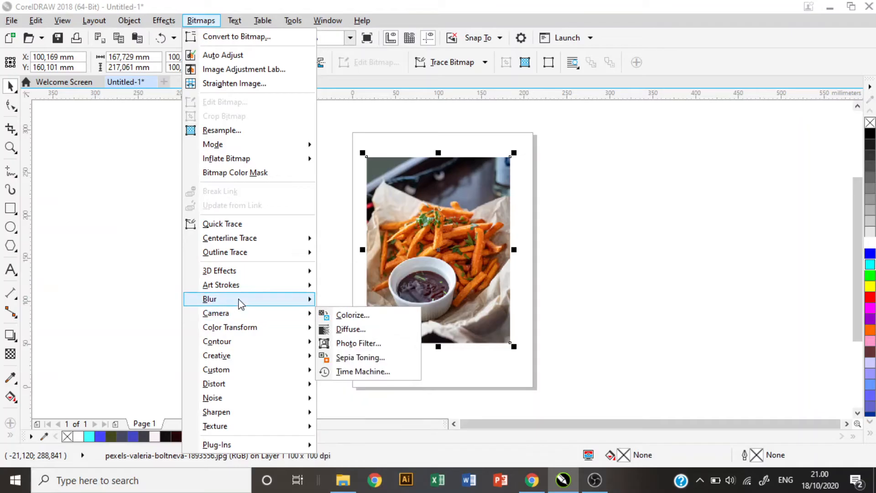
mouse_move(240, 303)
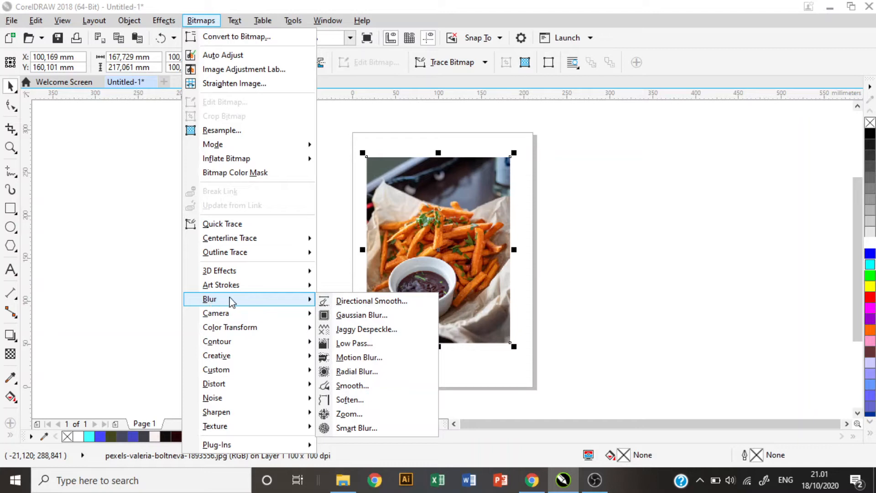
click(353, 316)
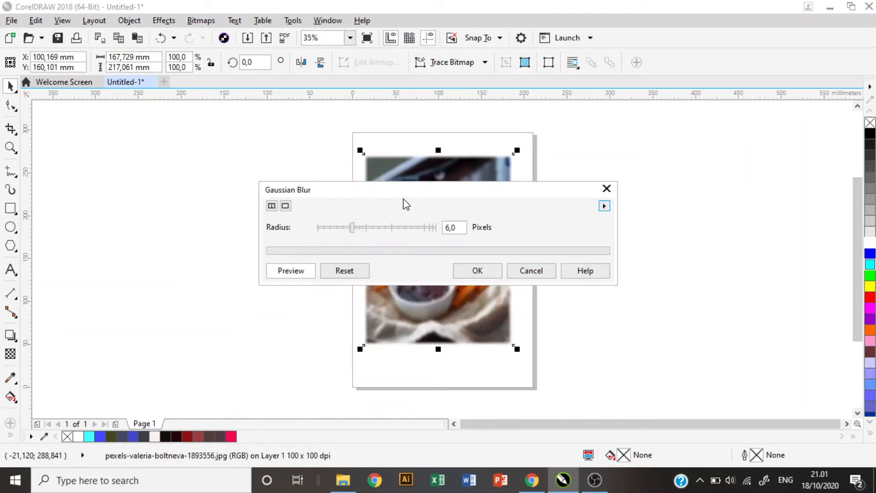
drag(409, 190, 679, 189)
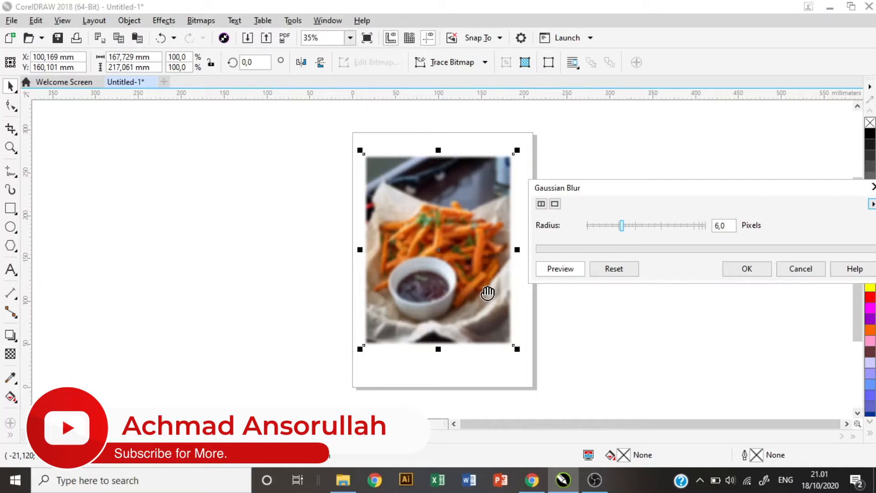
mouse_move(622, 225)
mouse_down()
mouse_move(594, 228)
mouse_move(676, 231)
mouse_move(610, 232)
mouse_move(632, 232)
mouse_up()
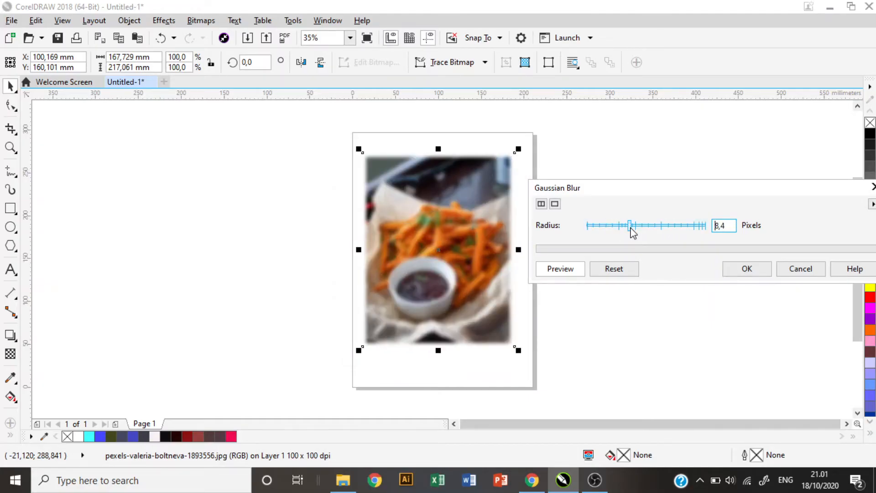
click(754, 273)
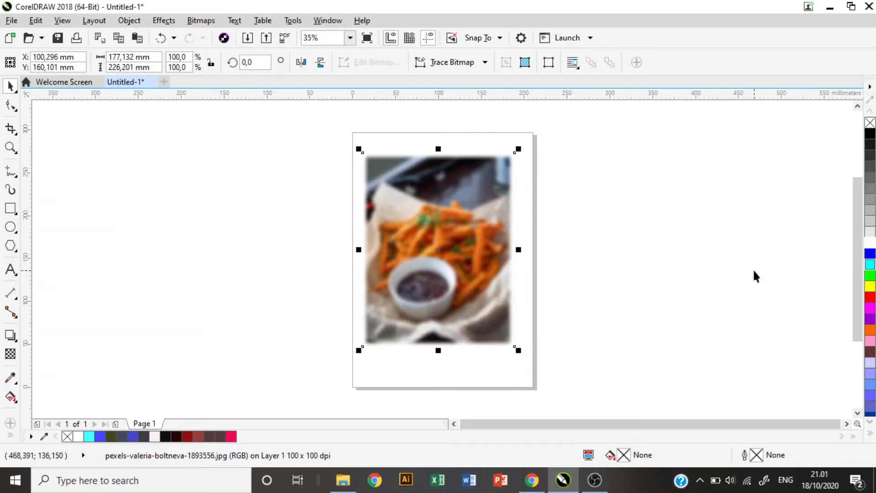
key(ctrl+z)
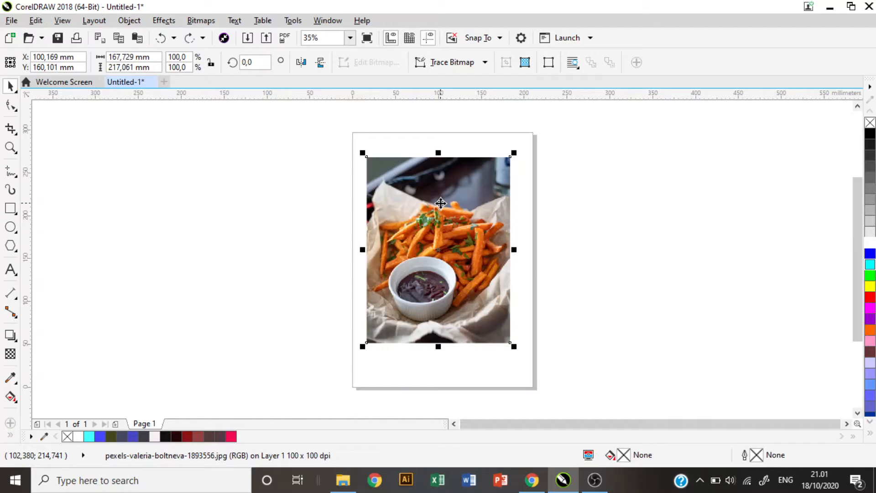
Step: Start a Page Curl effect on the photo, try different corners and choose the upper-right one
click(201, 20)
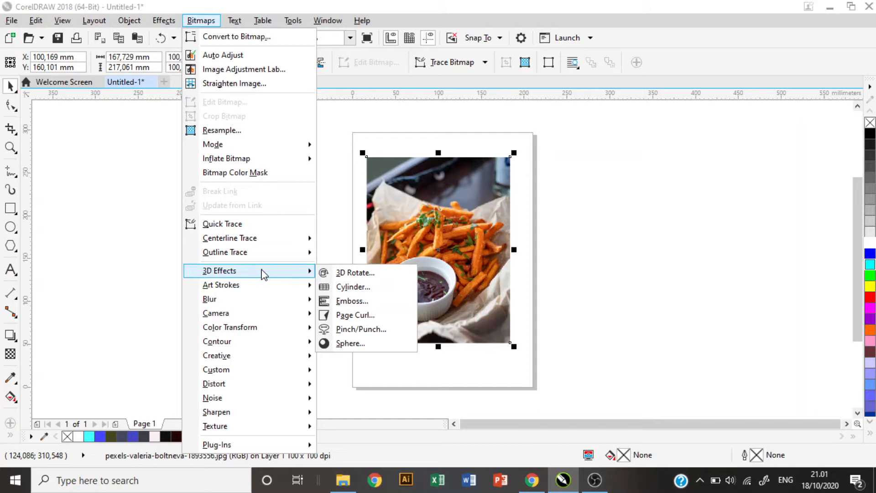
click(355, 317)
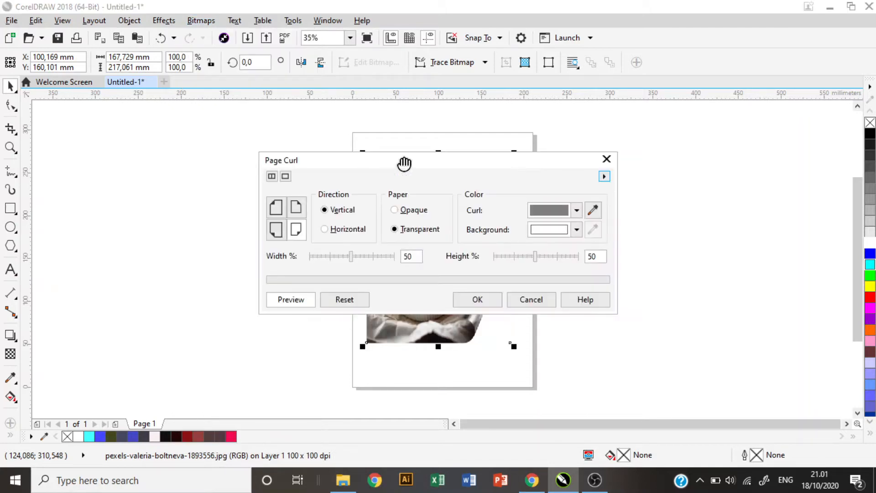
drag(392, 165, 710, 166)
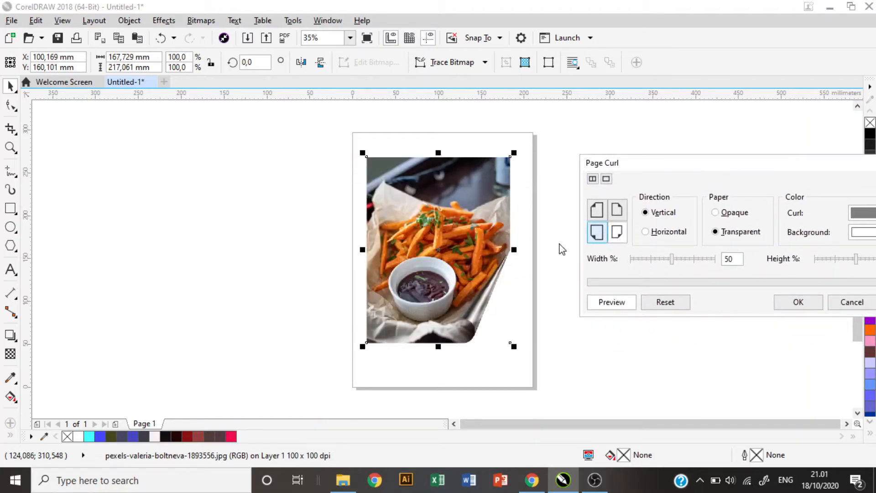
click(597, 210)
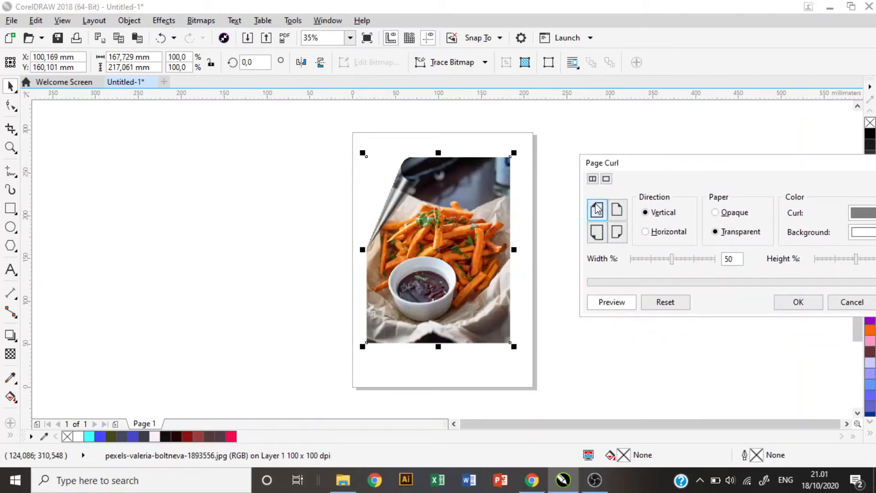
click(619, 210)
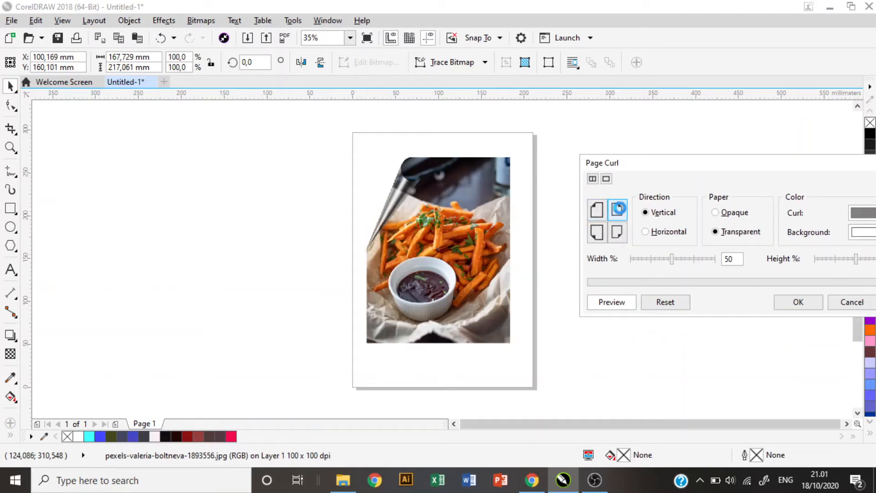
click(594, 233)
click(616, 210)
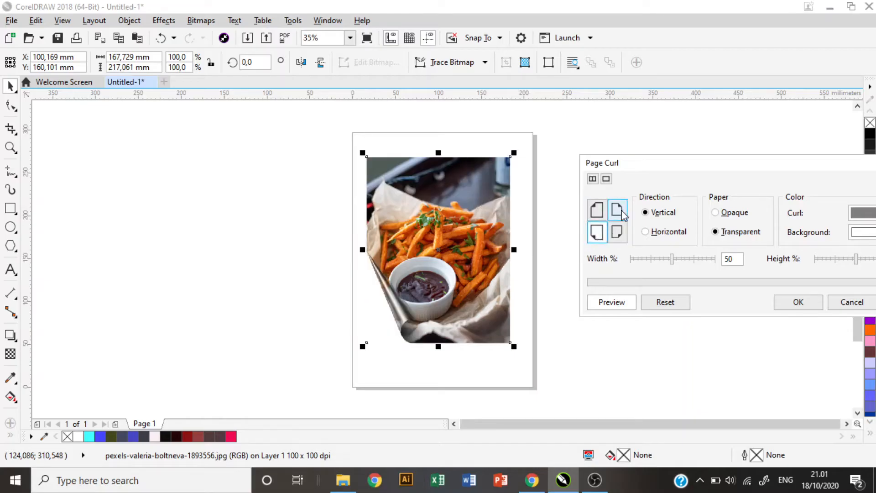
Step: Make the page curl horizontal with opaque paper, 64% width and 27% height, and apply it to the photo
click(646, 233)
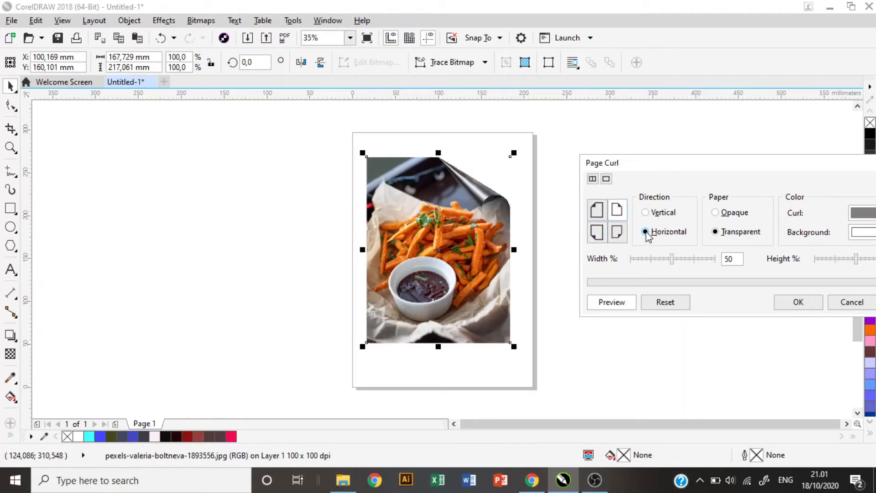
click(715, 213)
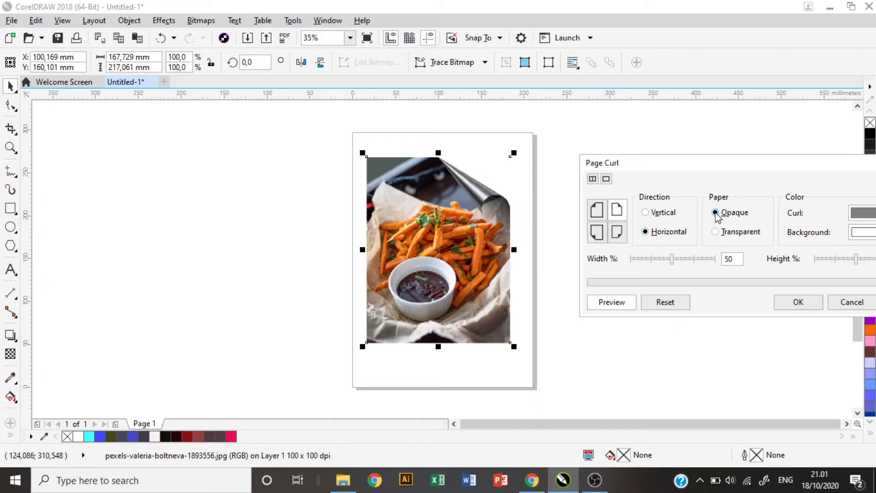
drag(720, 165, 660, 130)
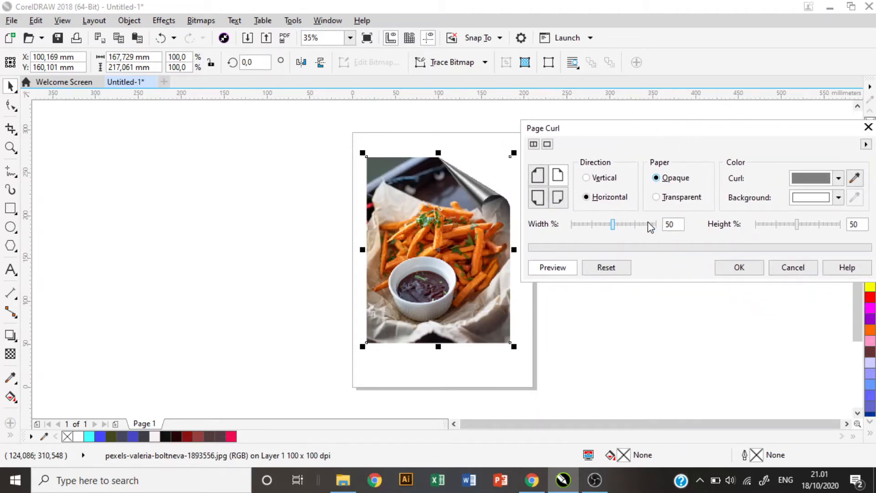
mouse_move(616, 227)
mouse_down()
mouse_move(641, 227)
mouse_move(628, 228)
mouse_up()
drag(798, 230, 777, 235)
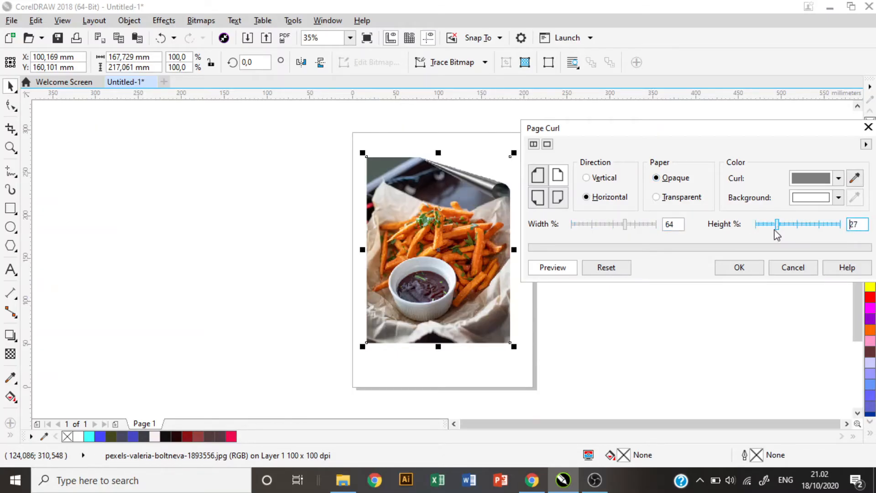
click(740, 269)
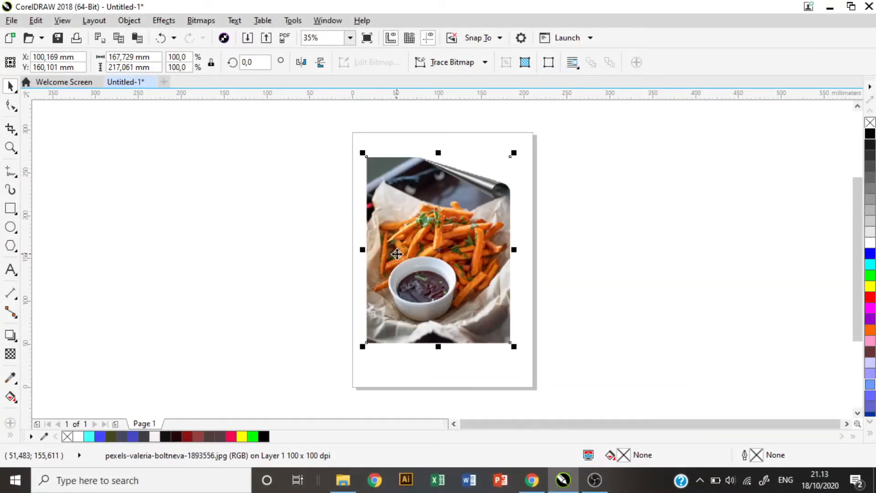
Step: Draw a rectangle about 200 × 146 mm beside the page's left edge and fill it yellow
click(10, 208)
drag(165, 210, 337, 336)
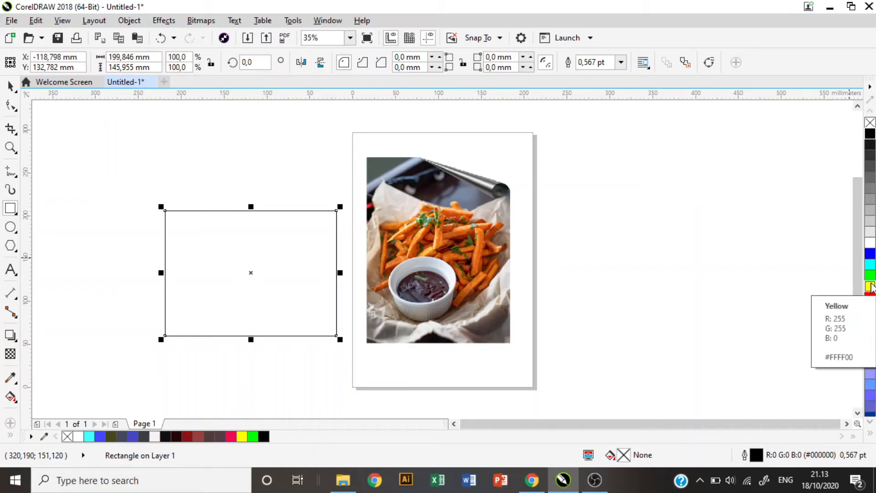
click(871, 287)
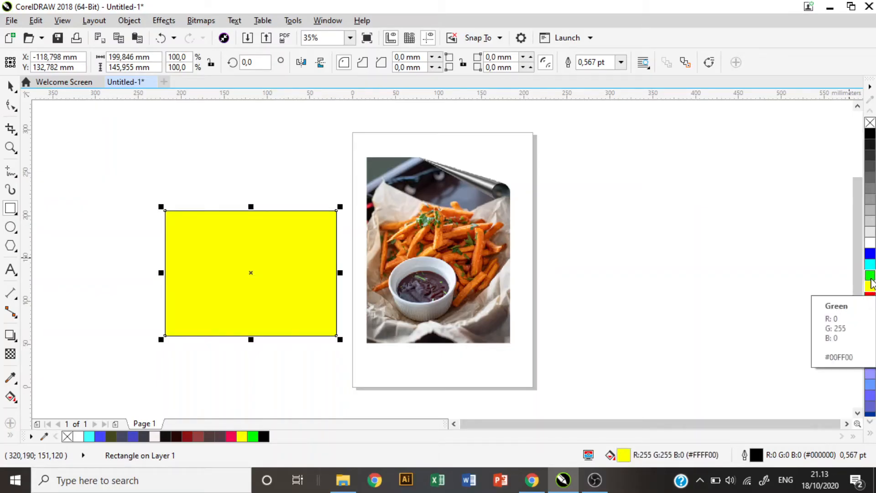
Step: Fill the rectangle beside the page with green and set its outline width to 1.5 pt
click(871, 278)
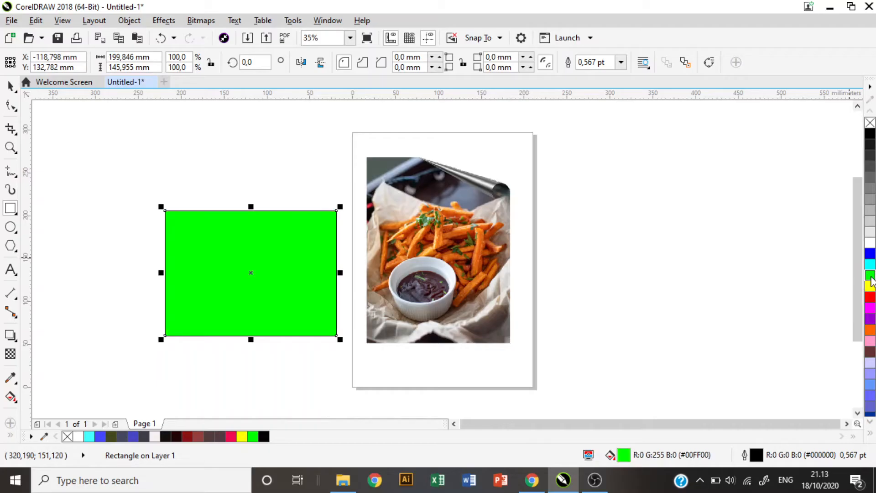
click(620, 64)
click(598, 121)
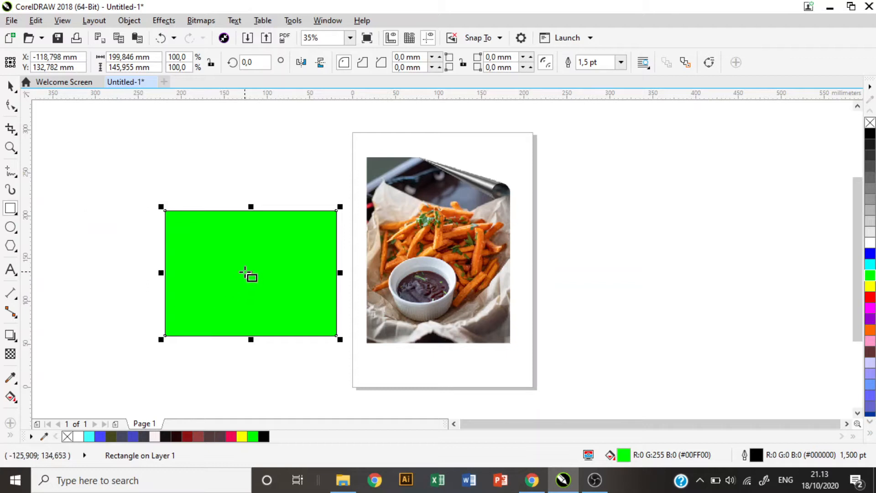
Step: Convert the green rectangle to a 100 dpi RGB Color (24-bit) bitmap with anti-aliasing and a transparent background
click(201, 21)
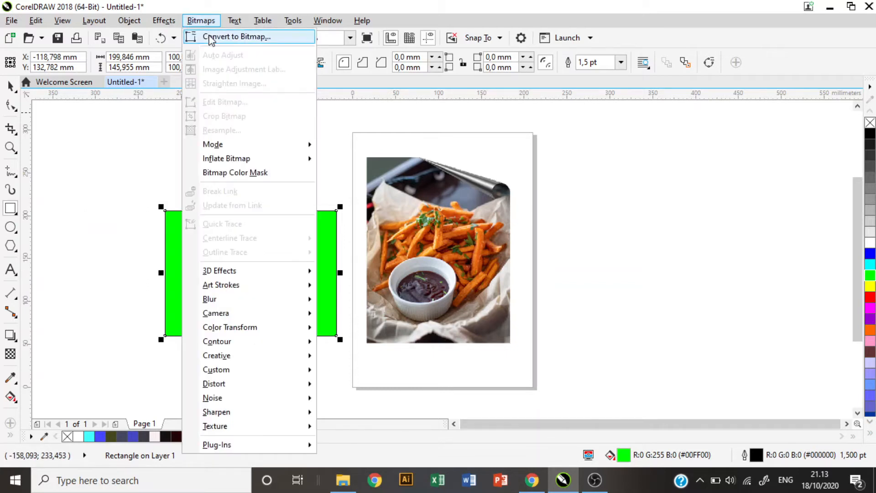
click(210, 37)
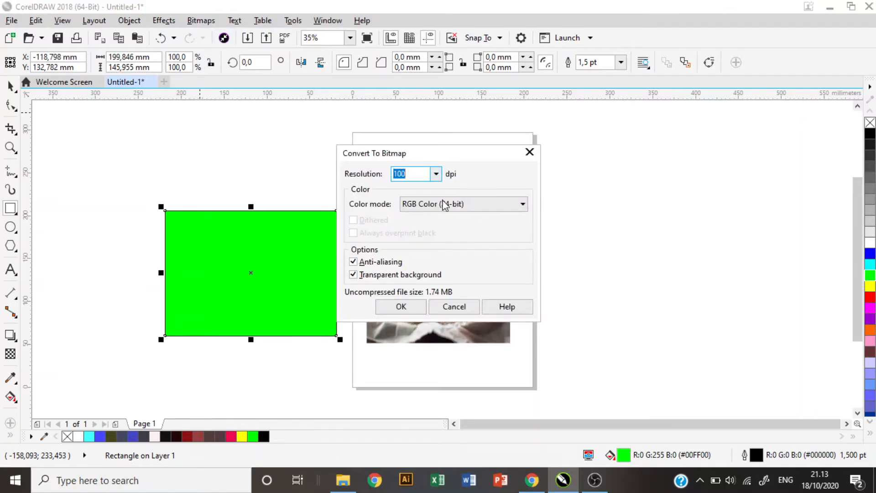
click(435, 175)
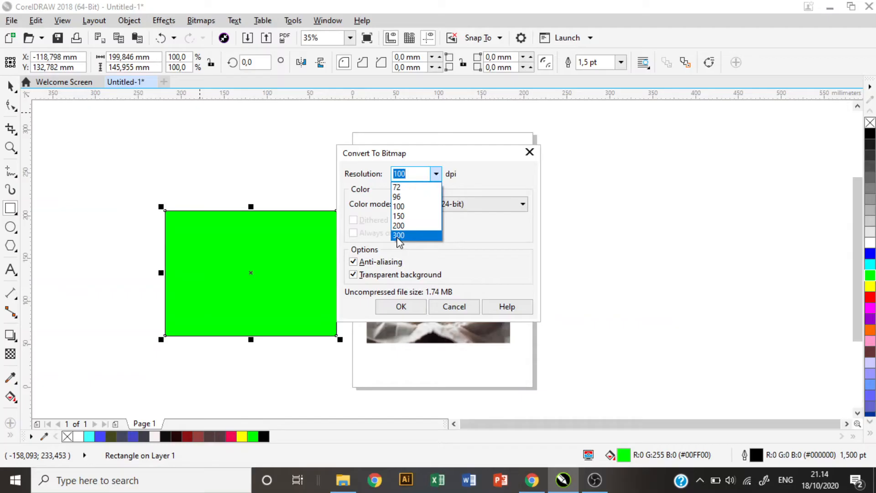
click(414, 210)
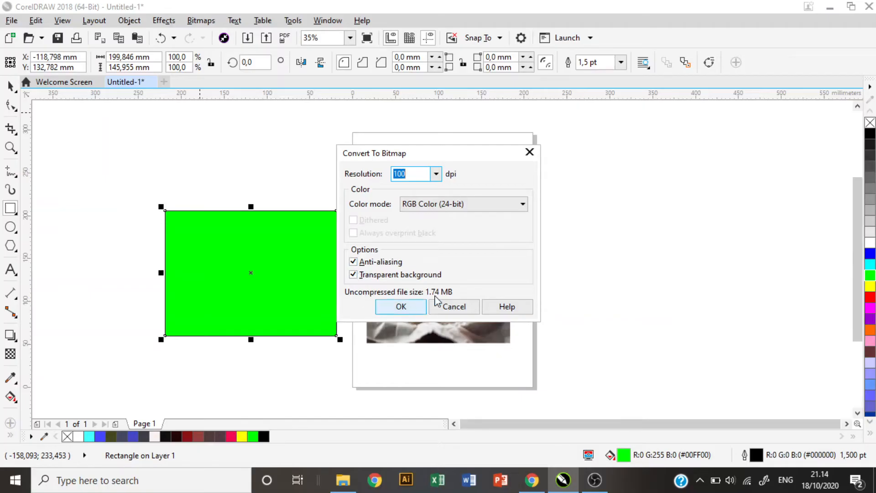
click(401, 306)
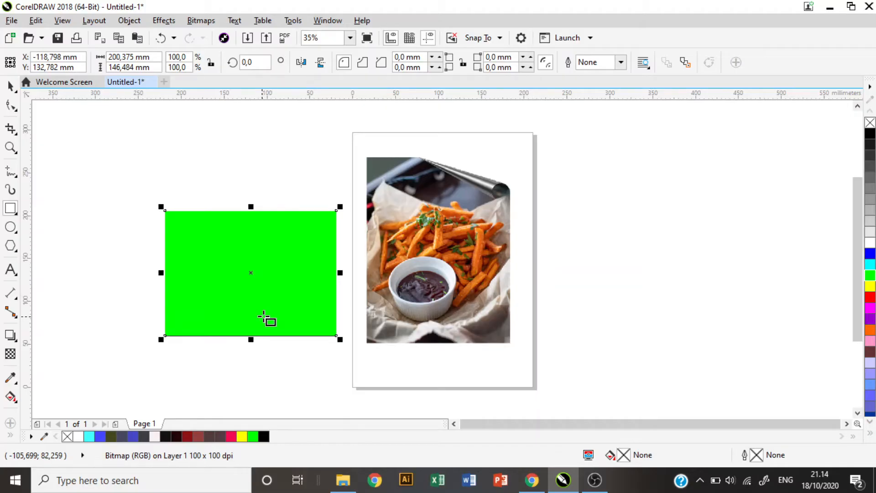
click(203, 22)
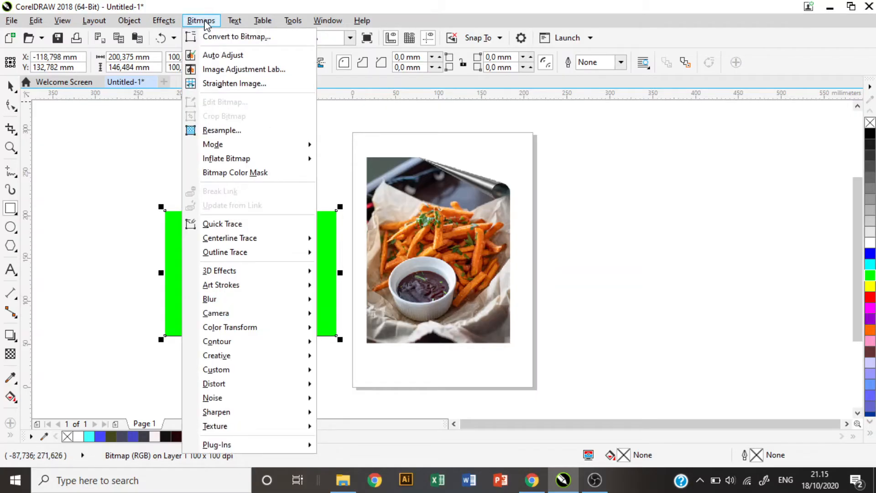
click(425, 237)
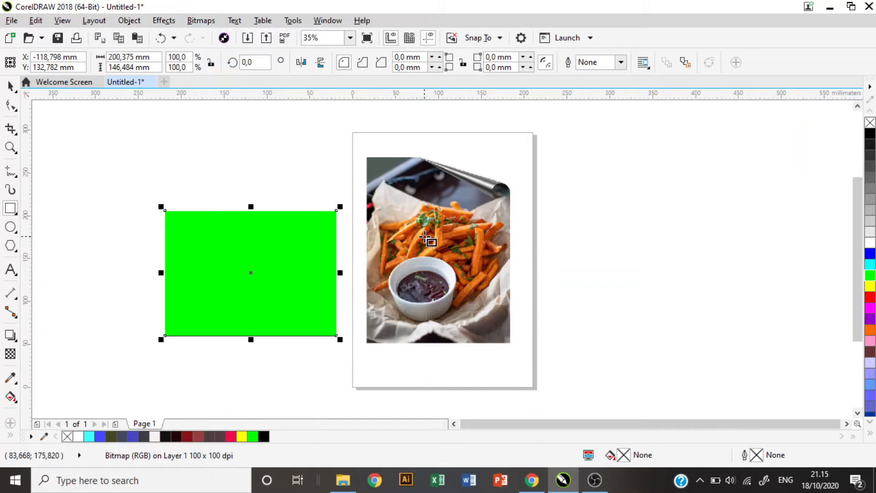
click(442, 218)
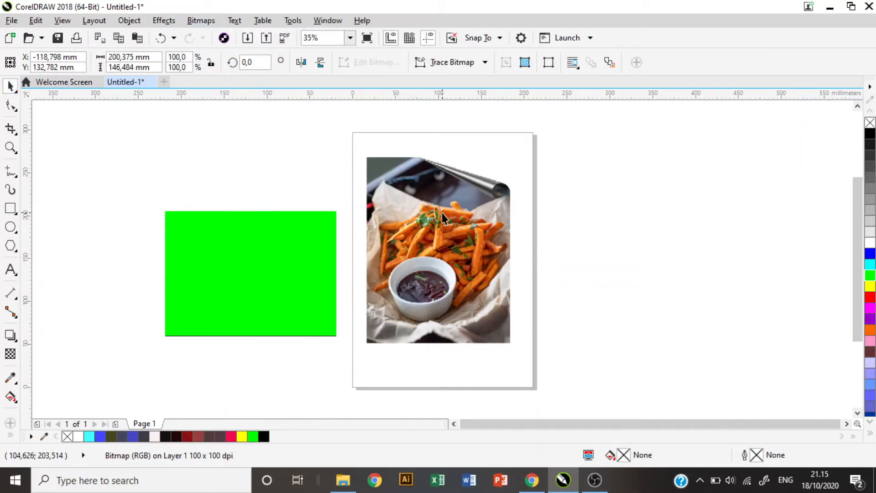
click(199, 21)
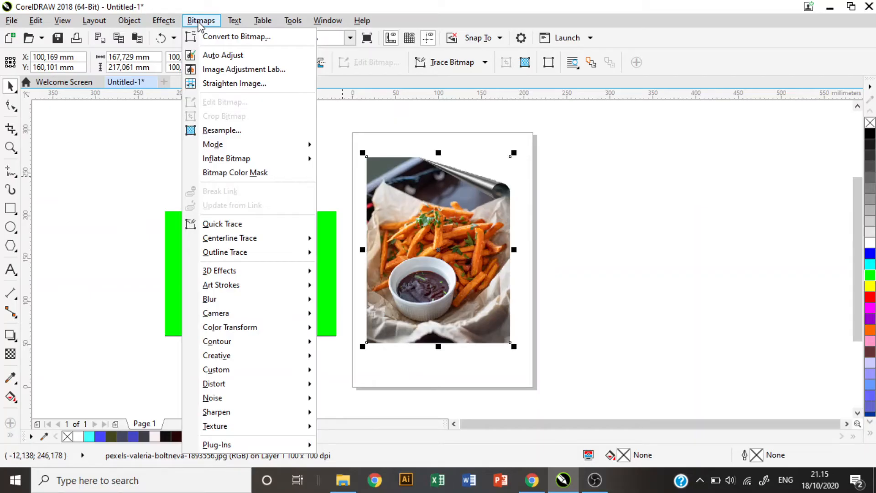
click(333, 223)
Step: Apply a 3D Rotate effect to the green bitmap with vertical 22, horizontal -11 and Best fit on
click(317, 226)
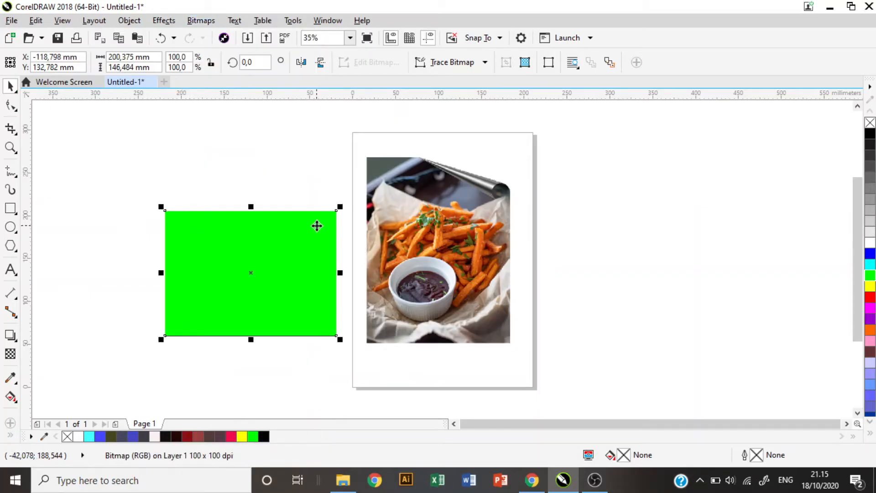
click(208, 22)
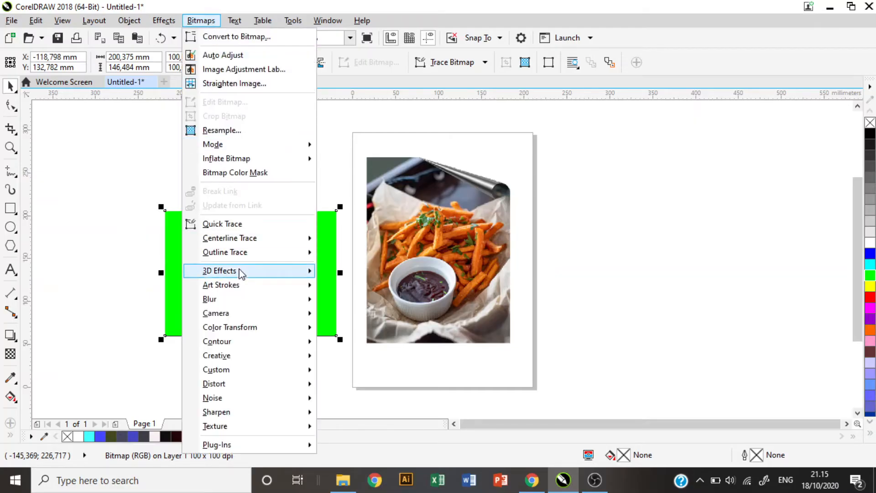
mouse_move(240, 270)
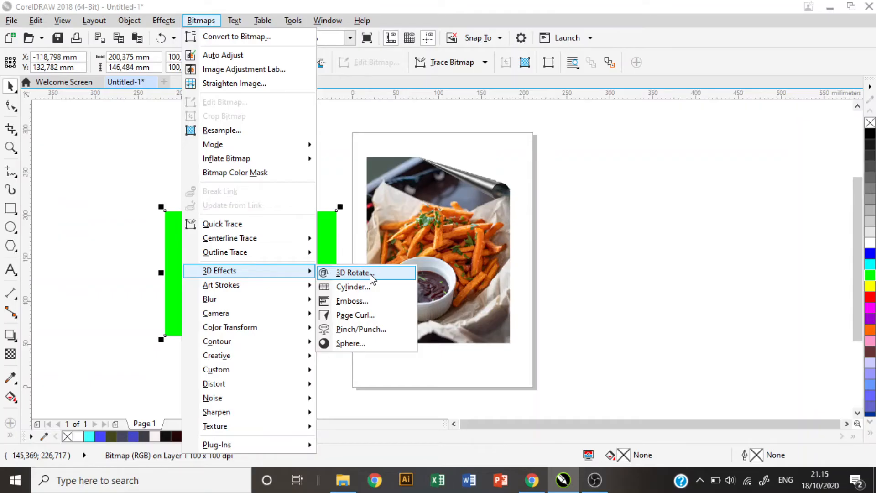
click(354, 273)
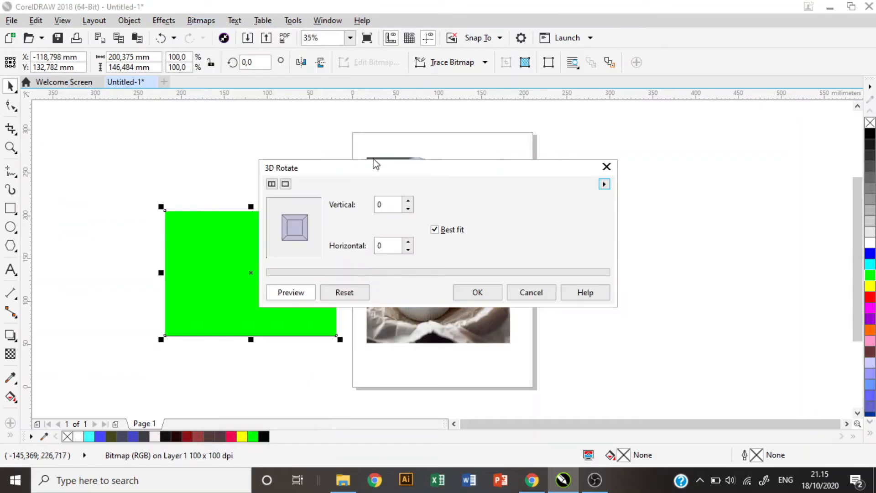
drag(373, 168, 529, 160)
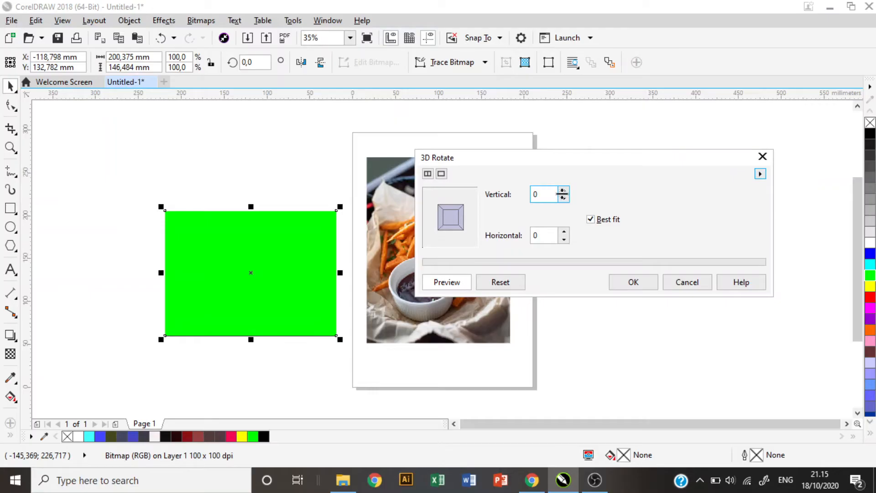
drag(564, 194, 565, 187)
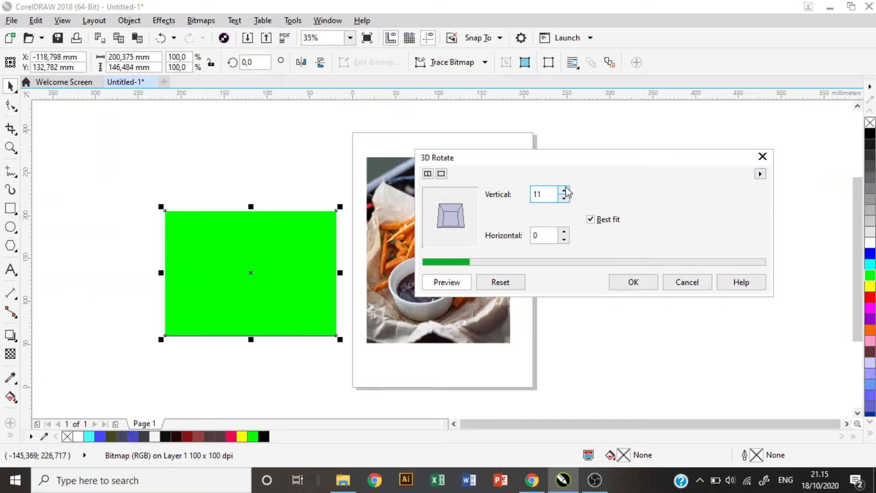
drag(564, 235, 563, 254)
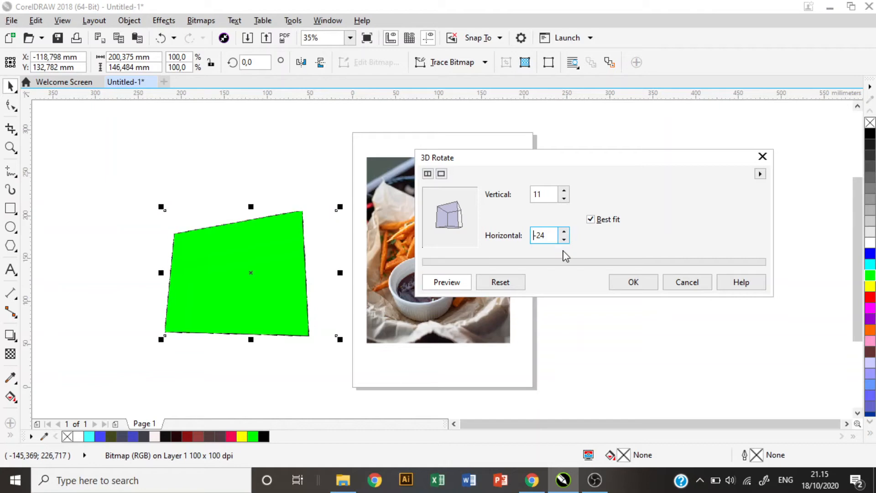
drag(562, 233, 562, 224)
drag(561, 193, 564, 188)
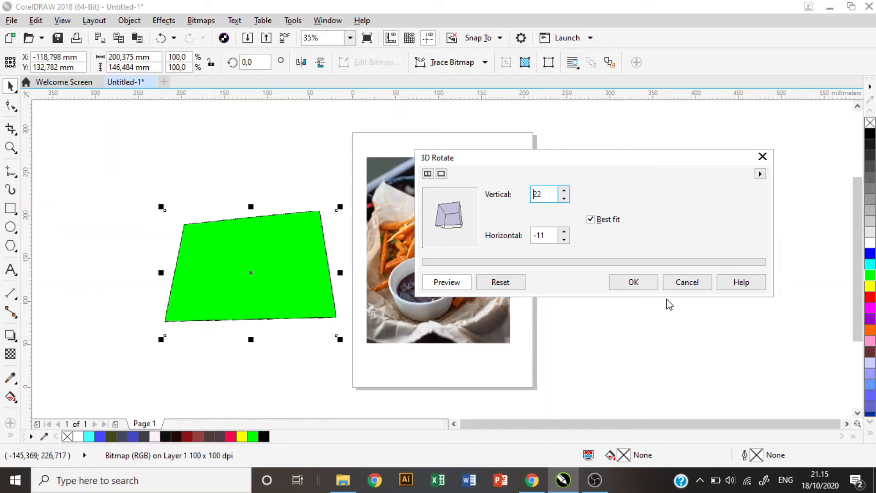
click(643, 282)
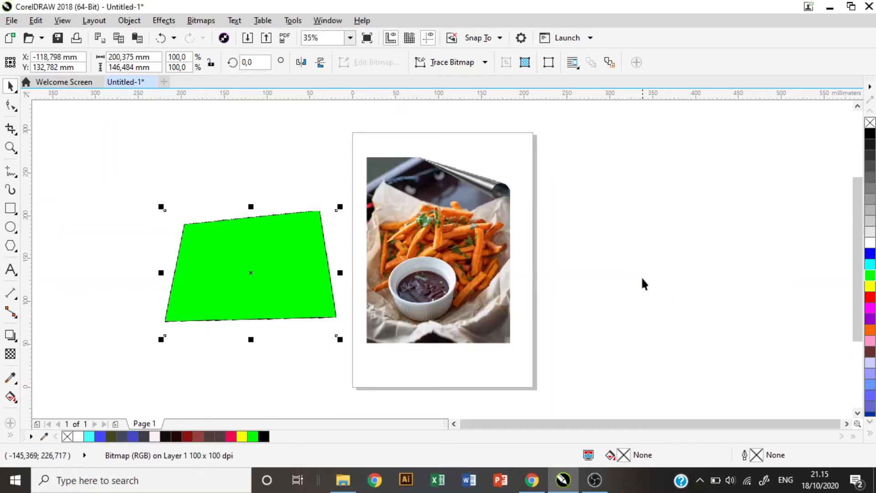
Step: Try a horizontal Cylinder effect at 78% on the green bitmap, then apply it in vertical mode at 97%
click(200, 20)
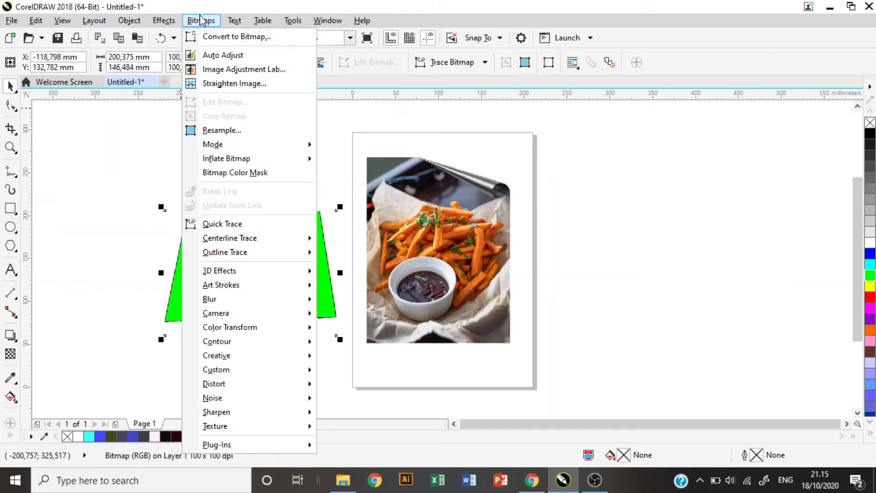
mouse_move(270, 281)
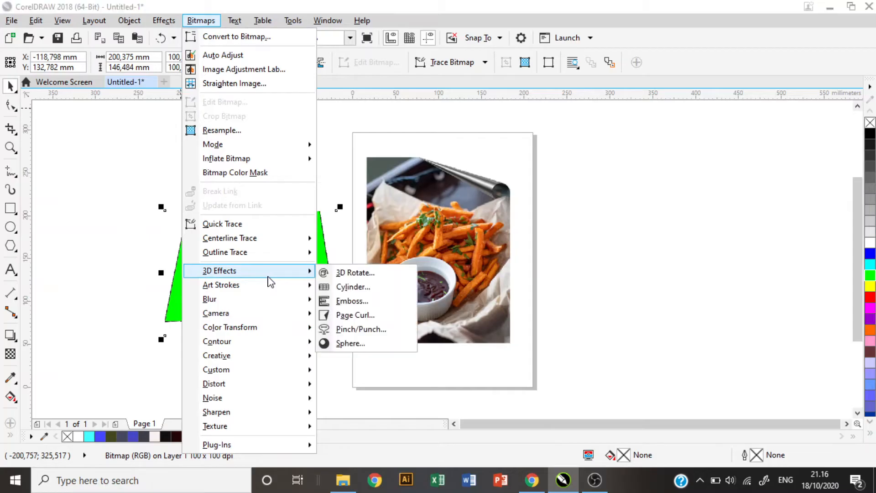
click(361, 288)
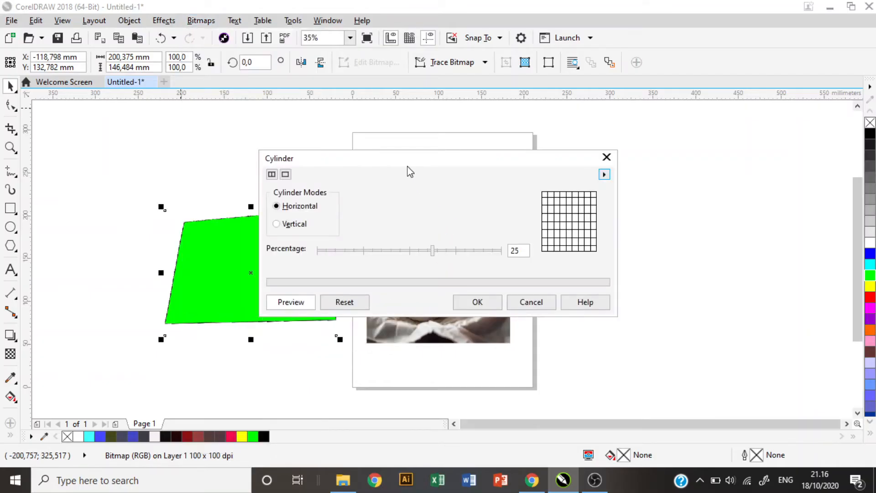
drag(461, 163, 587, 167)
drag(579, 253, 630, 263)
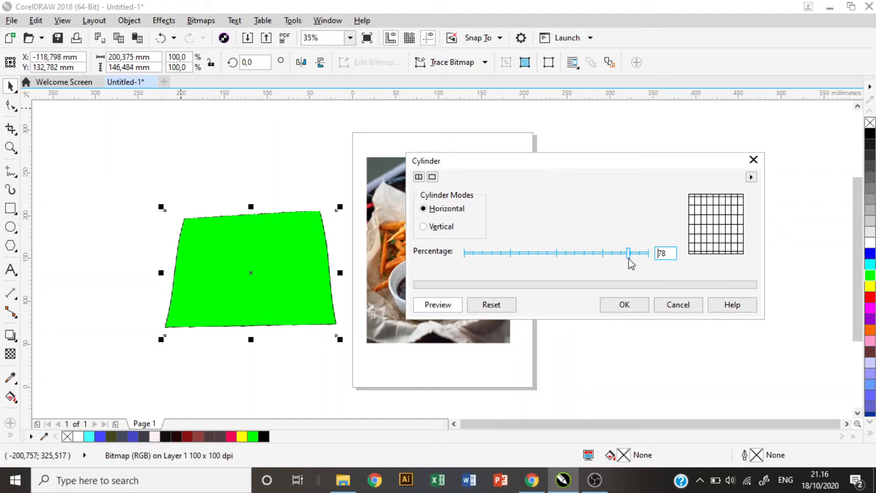
click(423, 227)
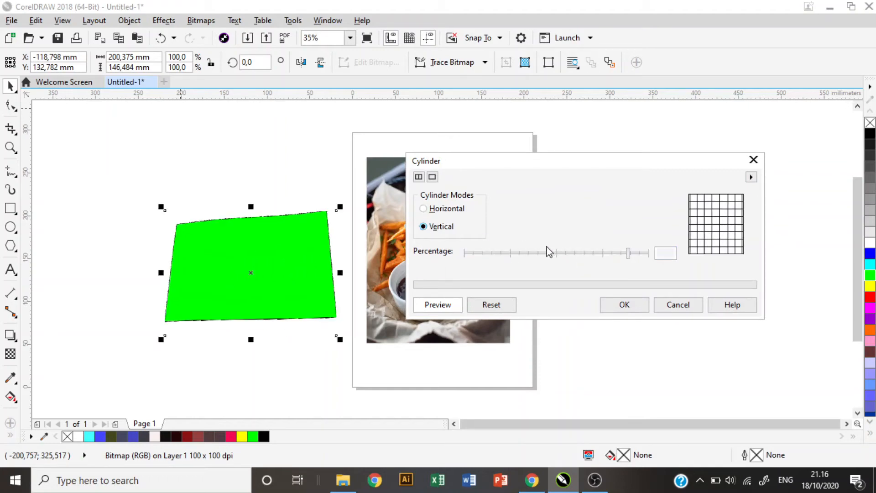
drag(630, 254, 648, 255)
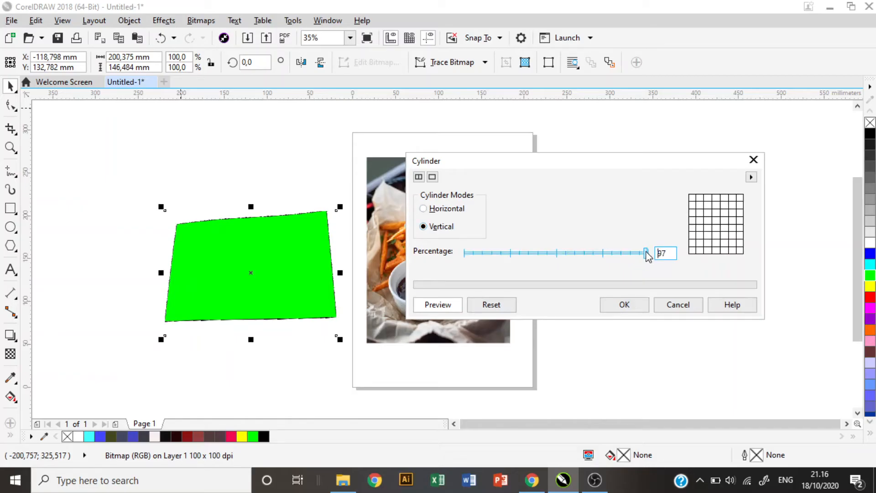
click(624, 305)
Step: Apply a vertical Cylinder effect at 72% to the fries photo
click(433, 271)
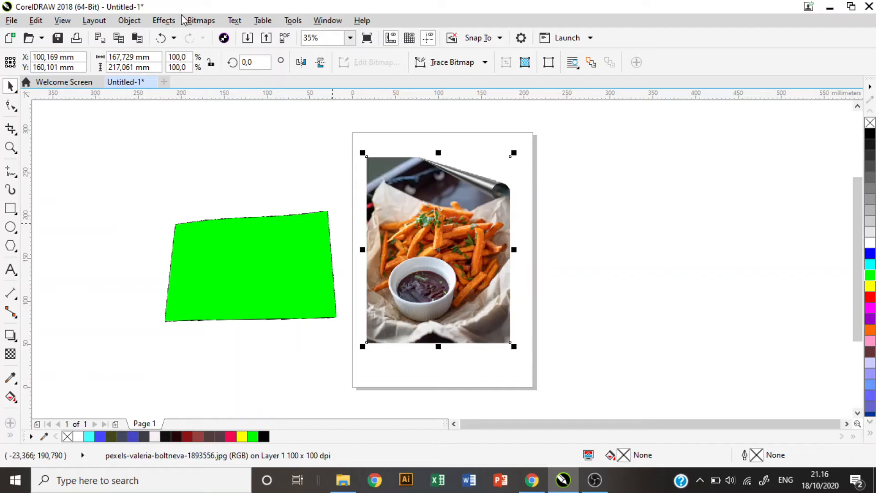
click(200, 21)
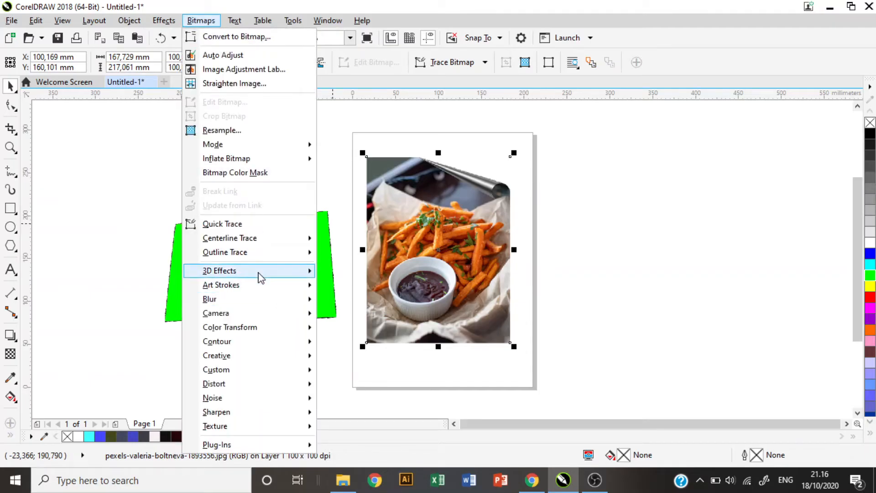
click(353, 285)
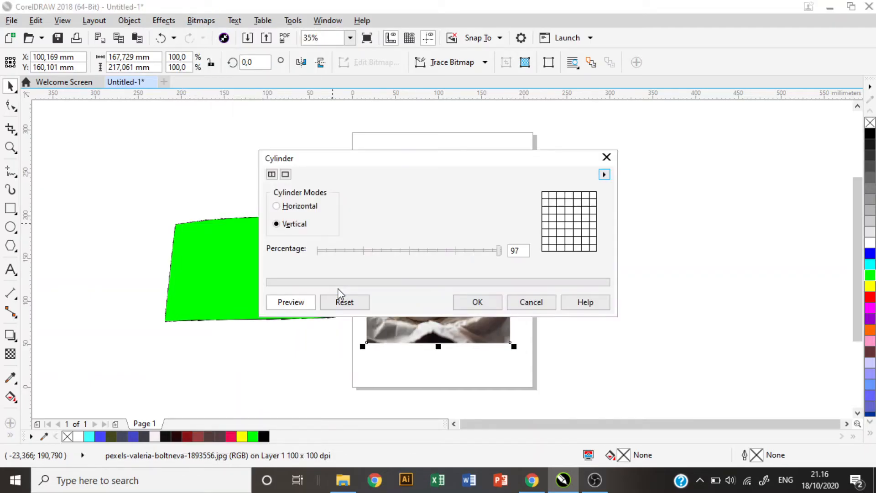
drag(480, 160, 774, 145)
drag(731, 235, 710, 241)
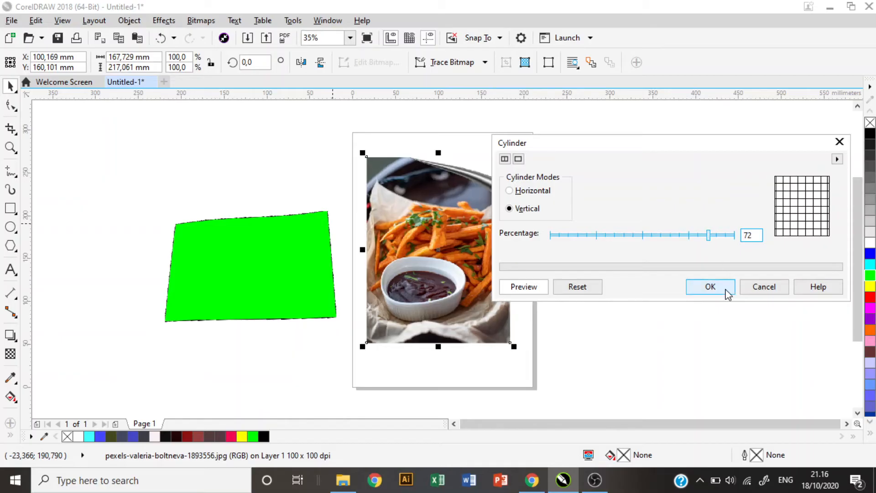
click(710, 287)
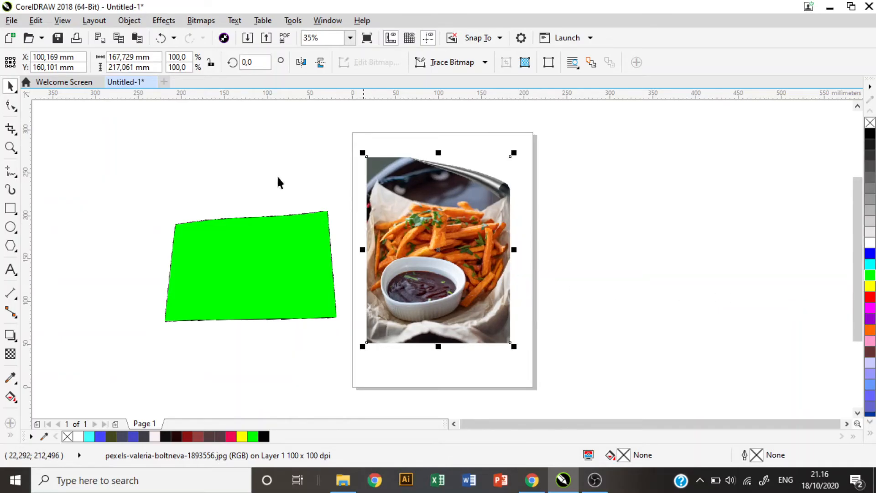
Step: Try an Emboss effect on the fries photo with depth 10, level 423 and direction 284
click(199, 23)
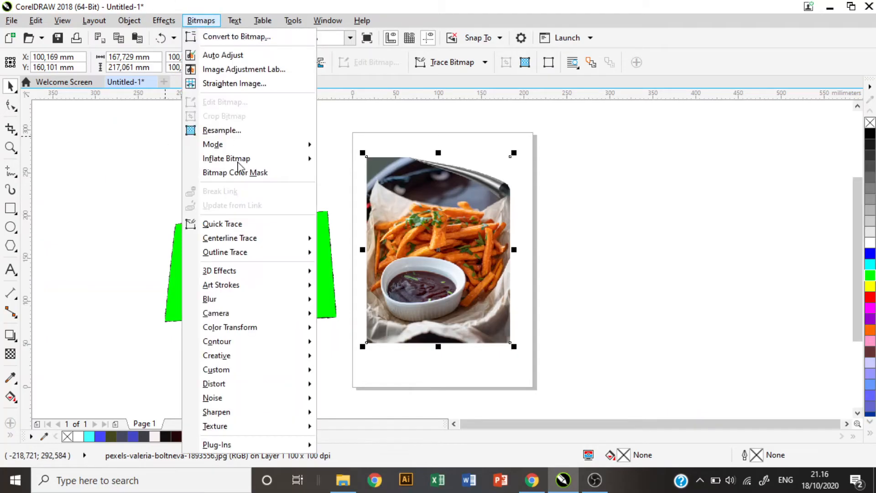
mouse_move(269, 276)
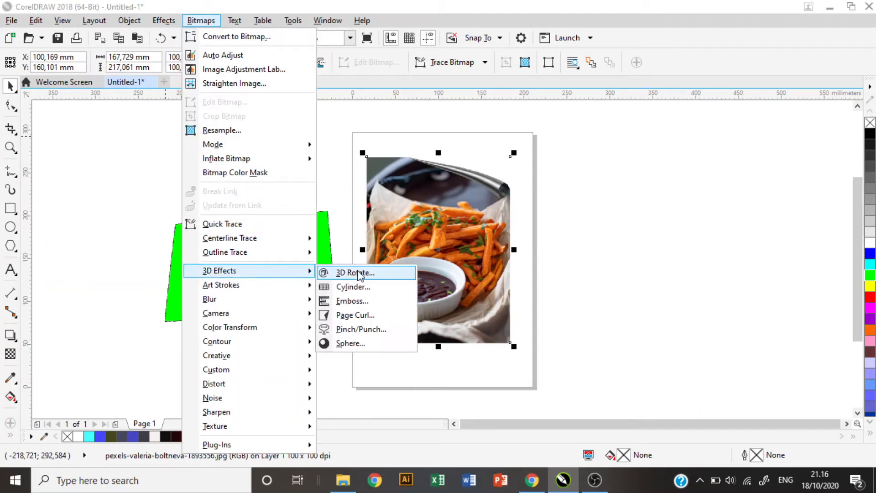
click(362, 301)
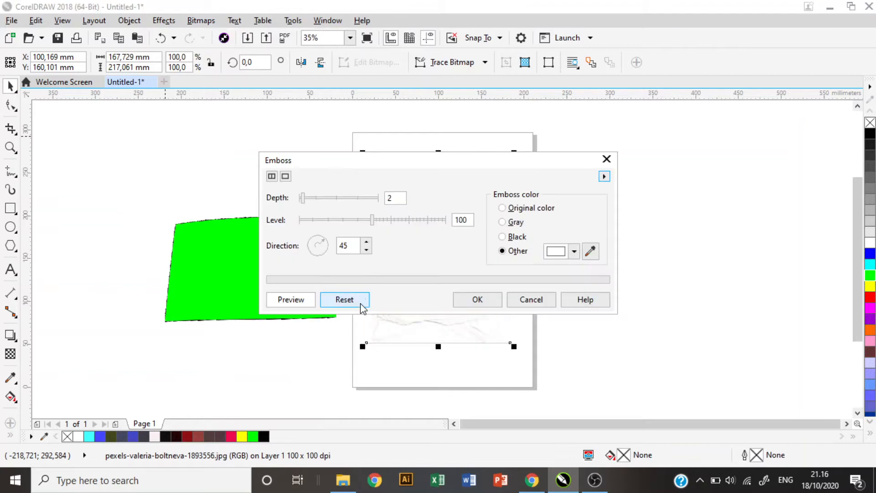
drag(424, 165, 663, 116)
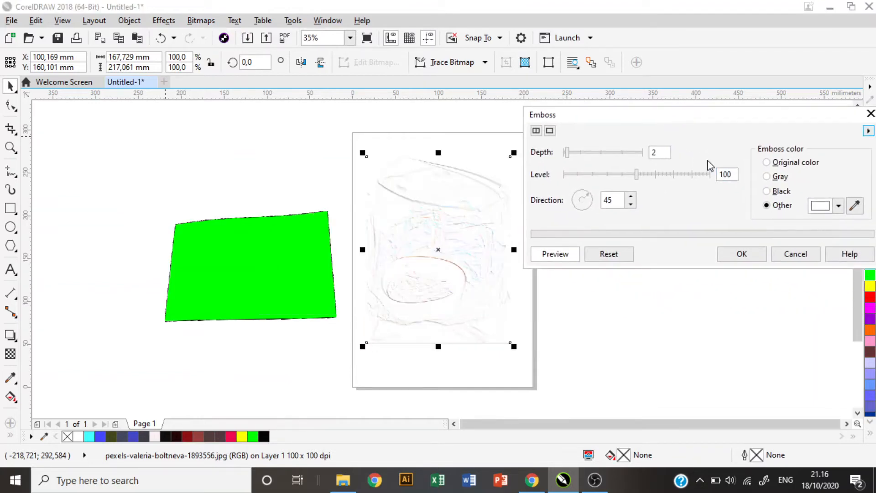
mouse_move(592, 204)
mouse_down()
mouse_move(576, 195)
mouse_move(587, 214)
mouse_up()
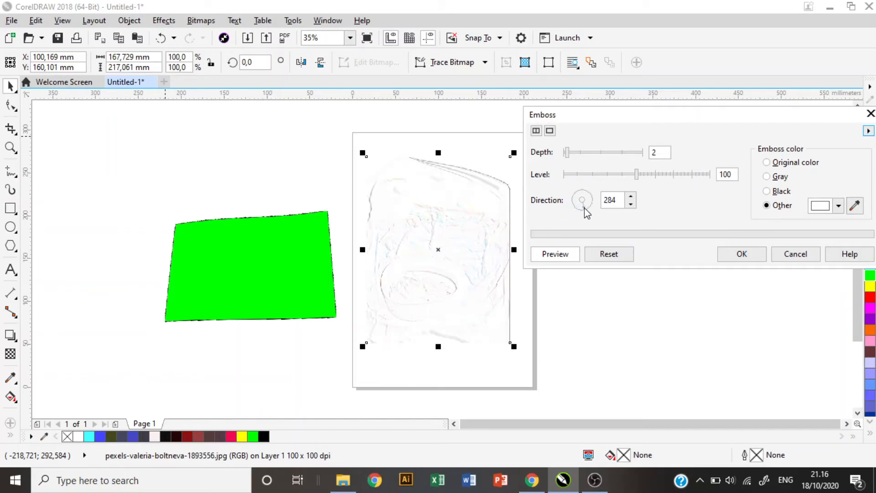
drag(637, 174, 601, 175)
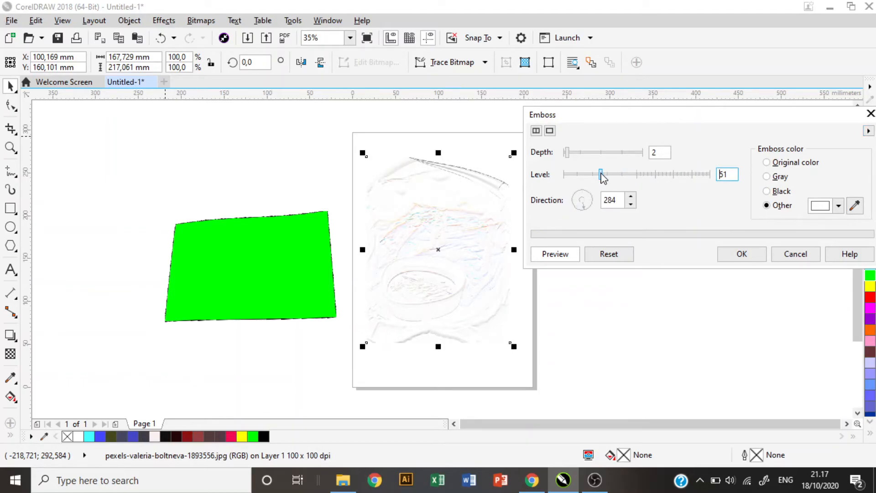
click(683, 175)
drag(683, 175, 698, 178)
drag(567, 152, 601, 153)
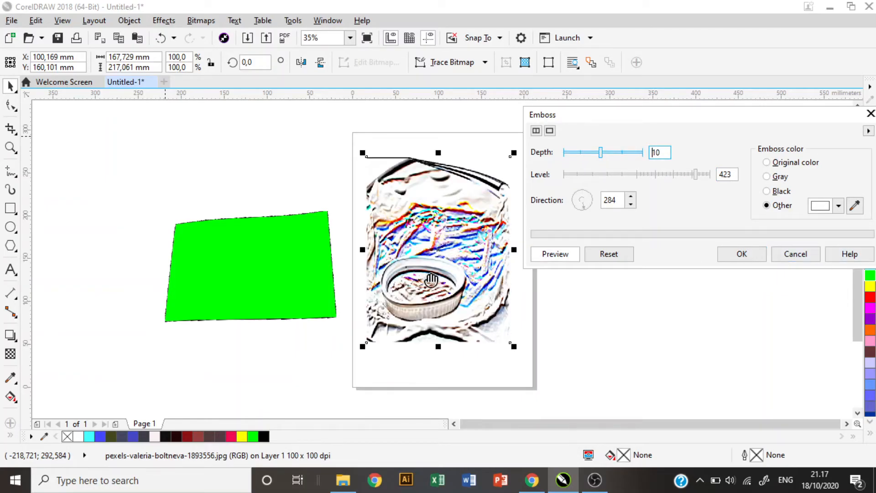
click(796, 255)
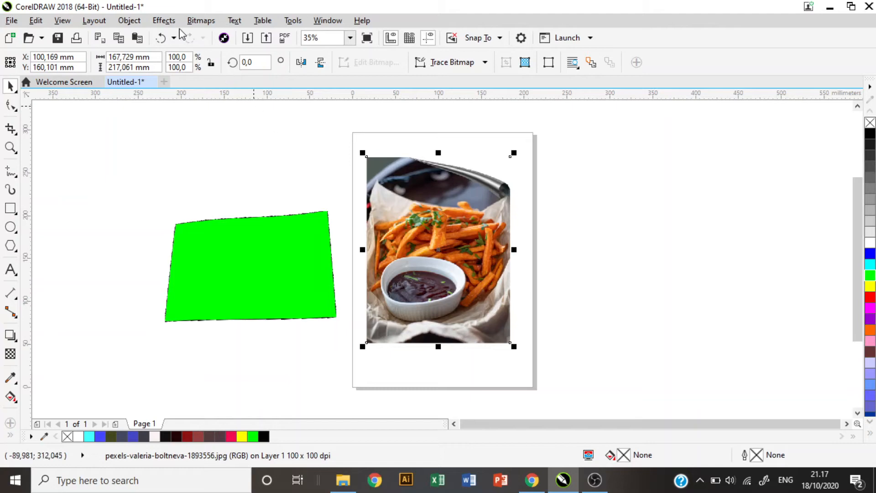
Step: Try a horizontal opaque Page Curl on the fries photo at its lower-right, upper-left and upper-right corners
click(165, 21)
click(201, 21)
click(201, 21)
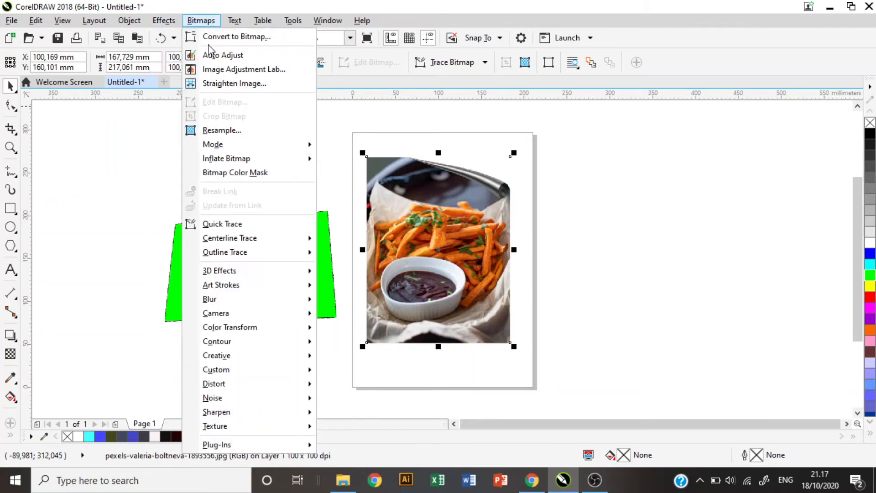
mouse_move(279, 272)
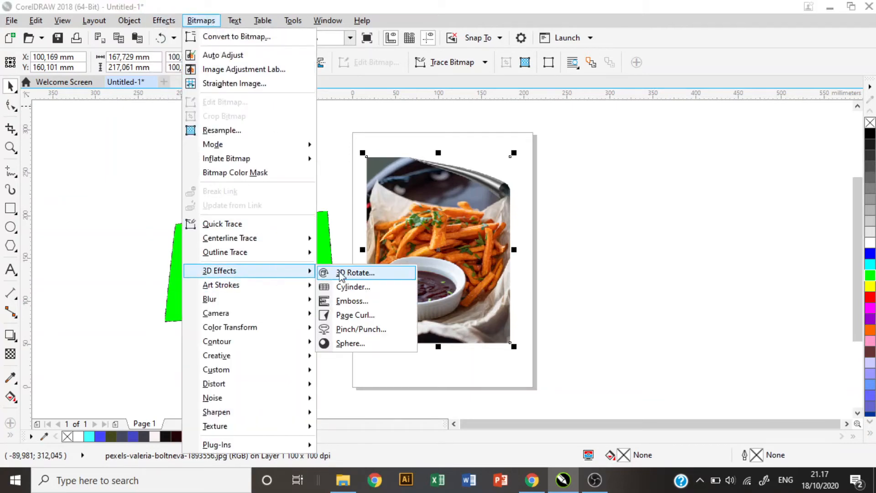
click(357, 316)
drag(485, 166, 771, 152)
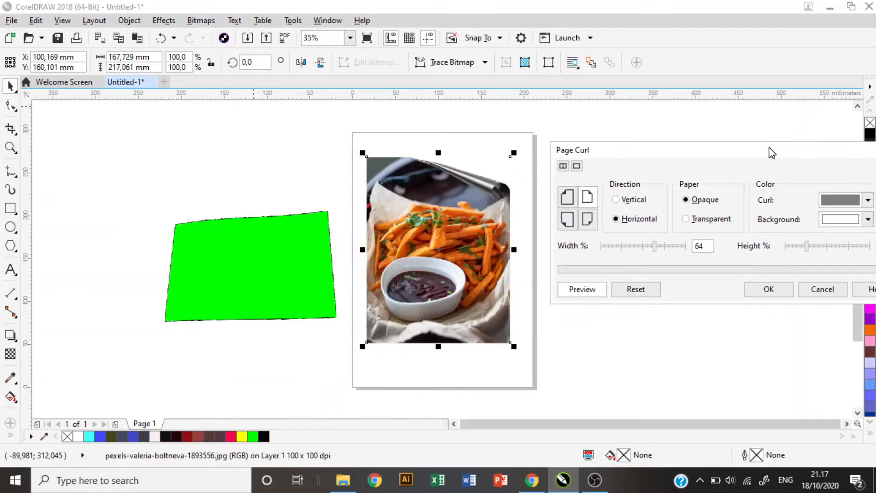
click(587, 219)
click(567, 198)
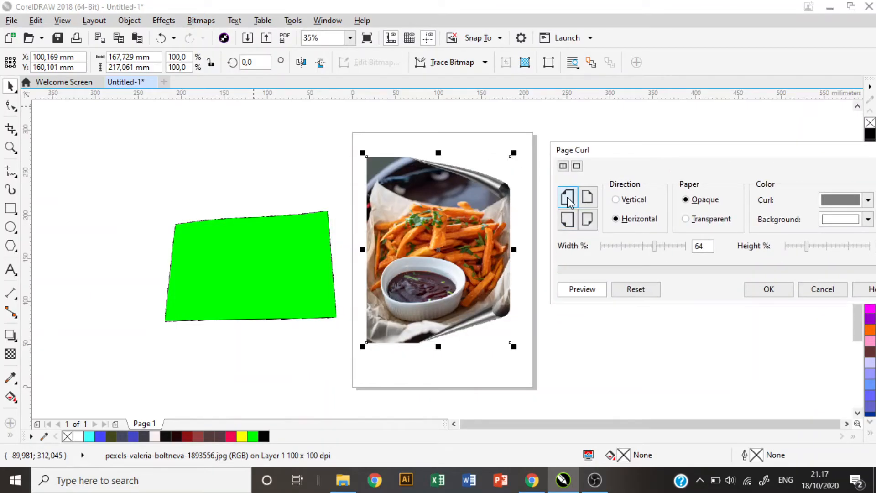
click(587, 197)
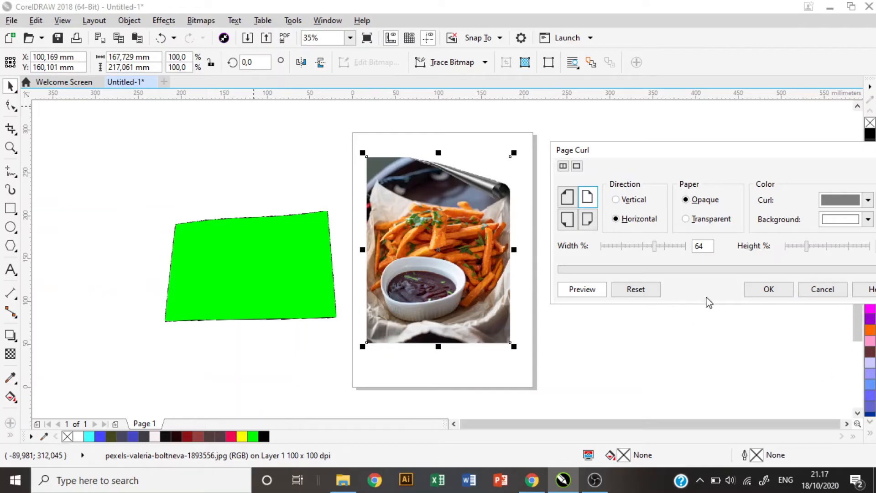
click(828, 291)
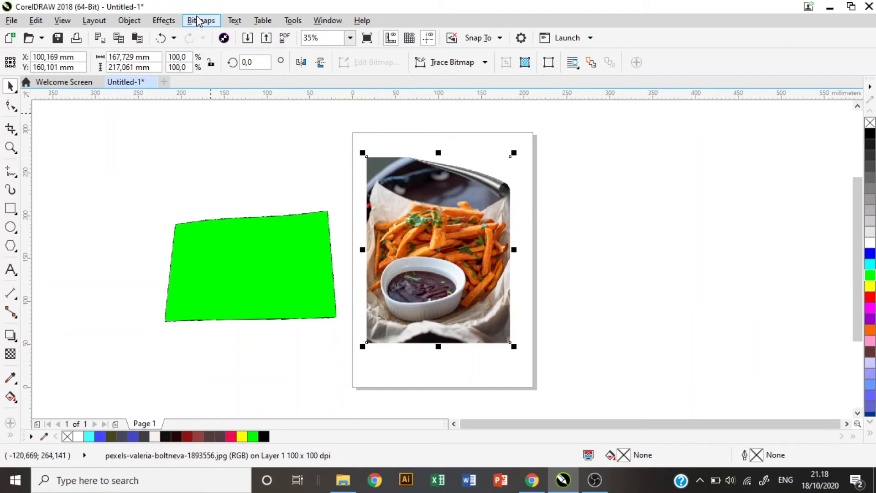
Step: Apply a Pinch/Punch effect of 100 to the fries photo
click(200, 20)
mouse_move(254, 274)
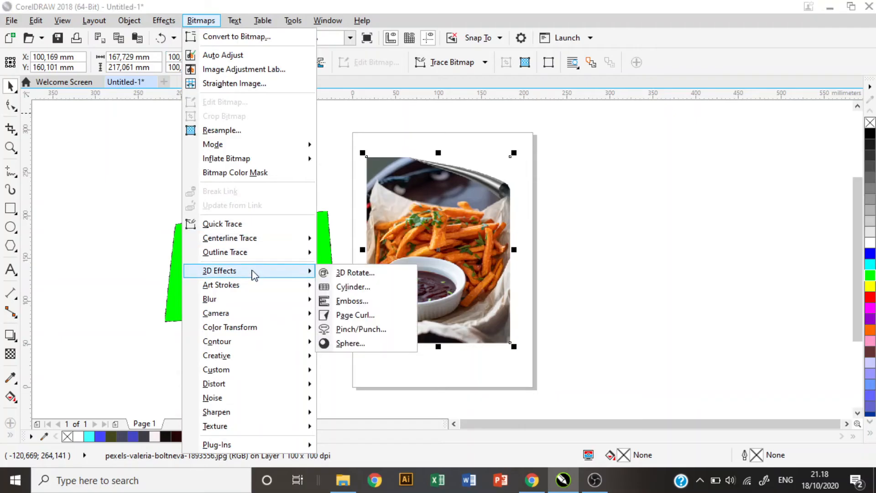
click(368, 332)
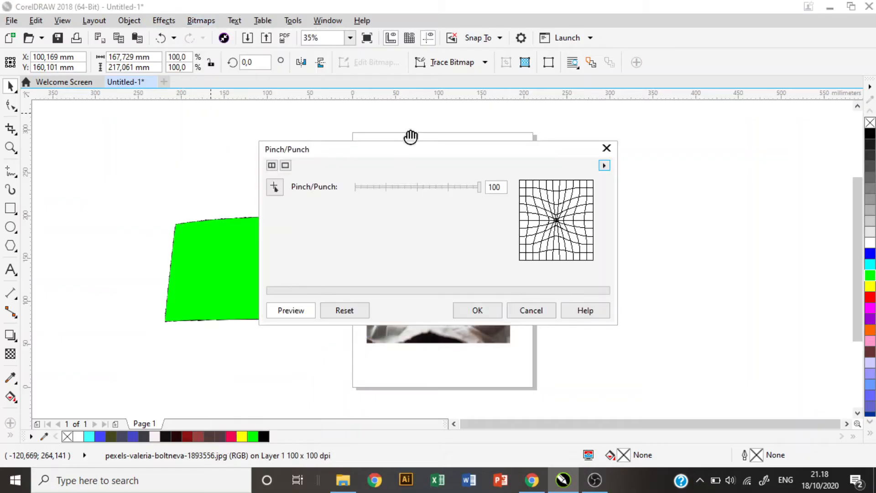
drag(397, 146, 676, 166)
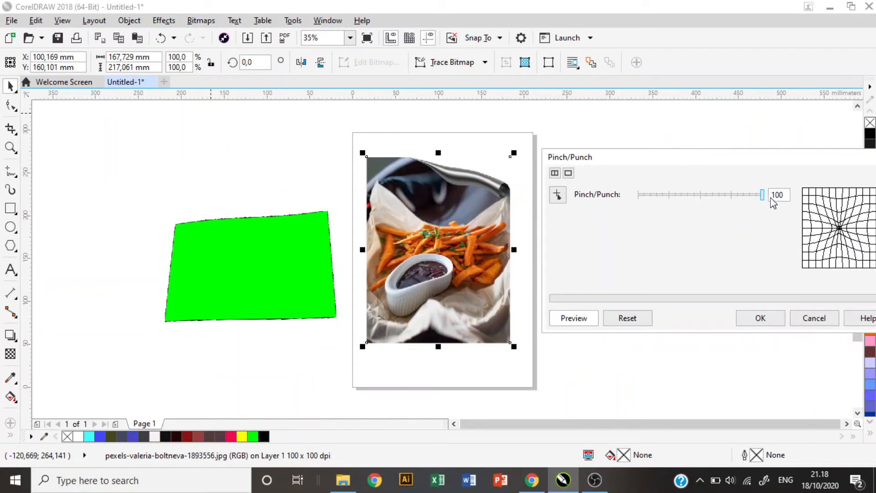
mouse_move(762, 195)
mouse_down()
mouse_move(708, 196)
mouse_move(770, 203)
mouse_up()
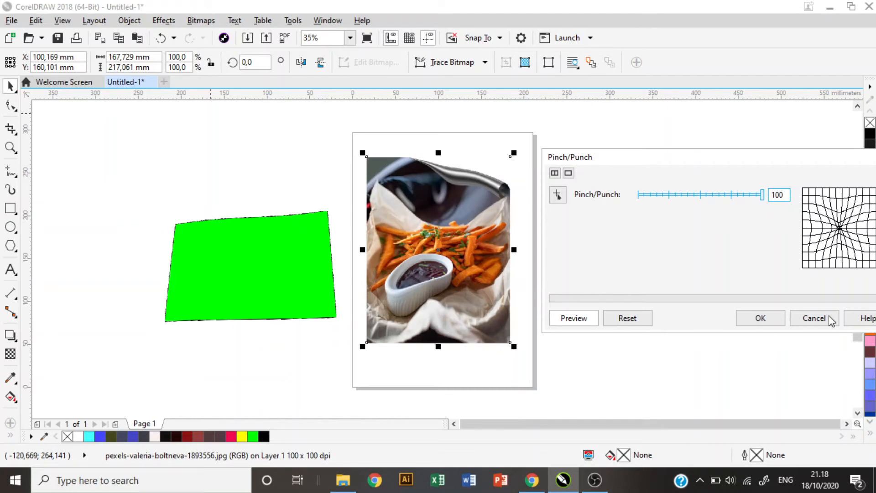
click(781, 318)
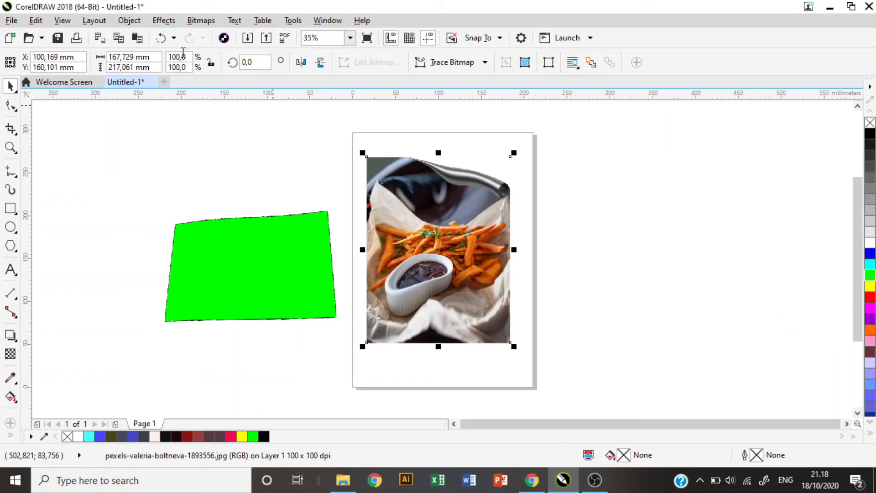
Step: Try a Sphere effect optimized for Quality at 62% on the fries photo, then apply it optimized for Speed at -58%
click(202, 20)
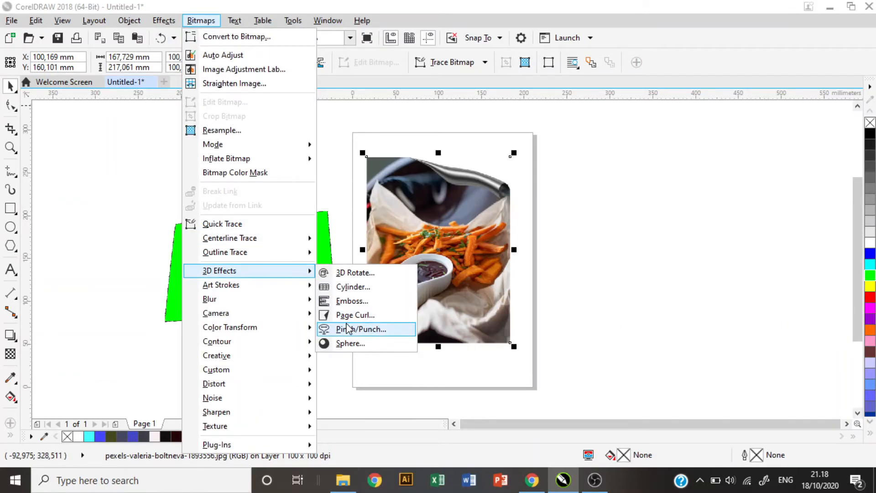
click(367, 350)
drag(397, 160, 521, 130)
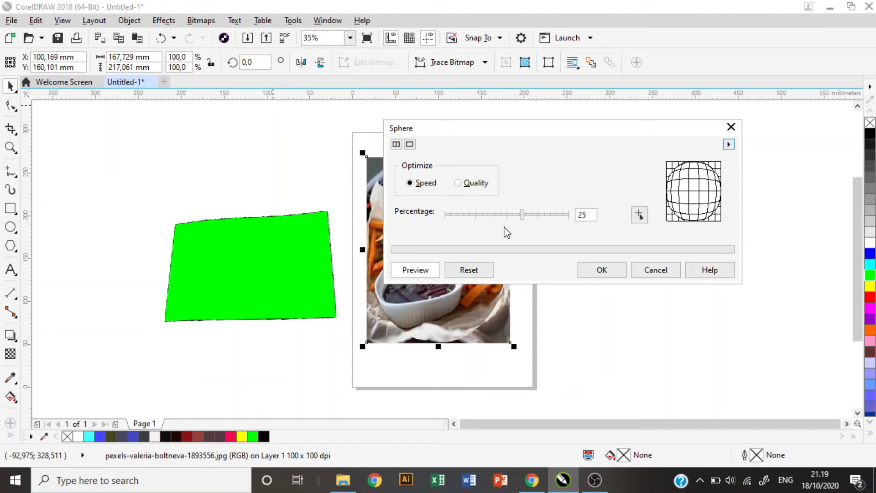
drag(507, 132, 681, 155)
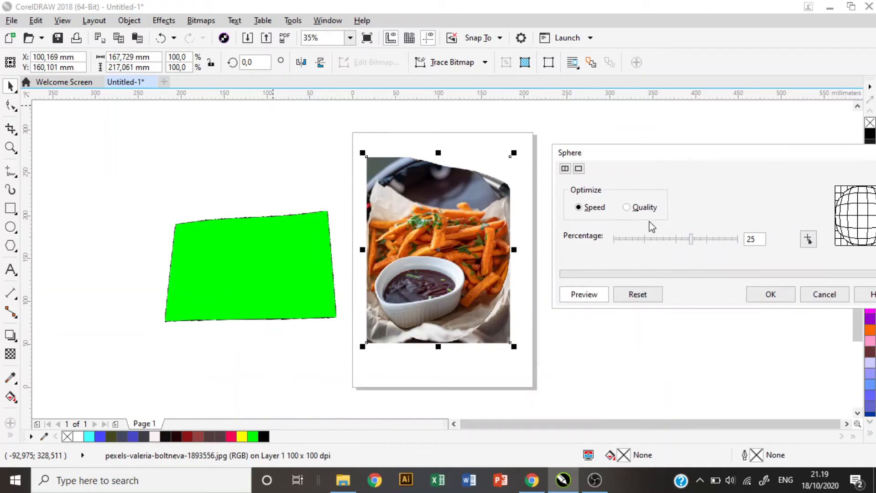
click(628, 207)
drag(692, 242, 715, 242)
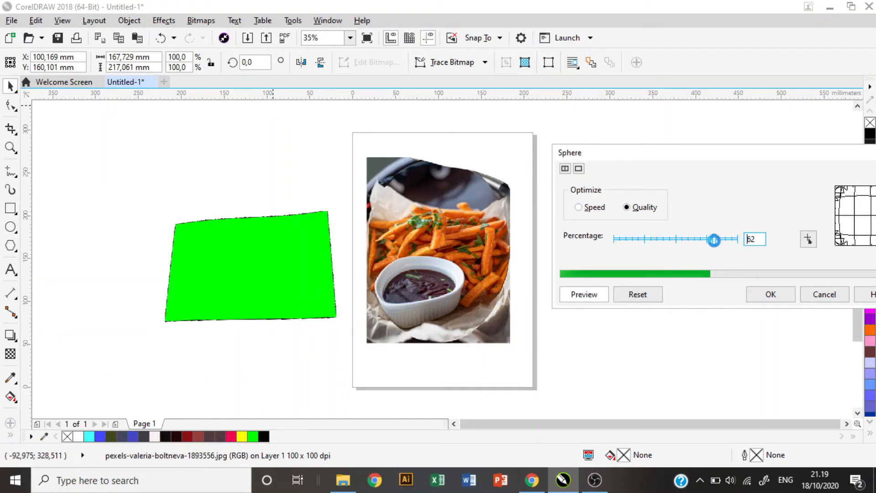
drag(715, 242, 690, 242)
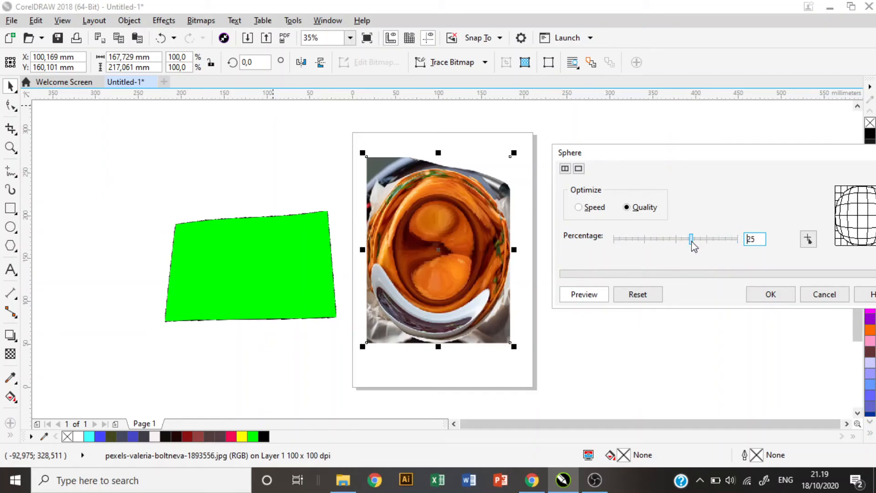
click(579, 208)
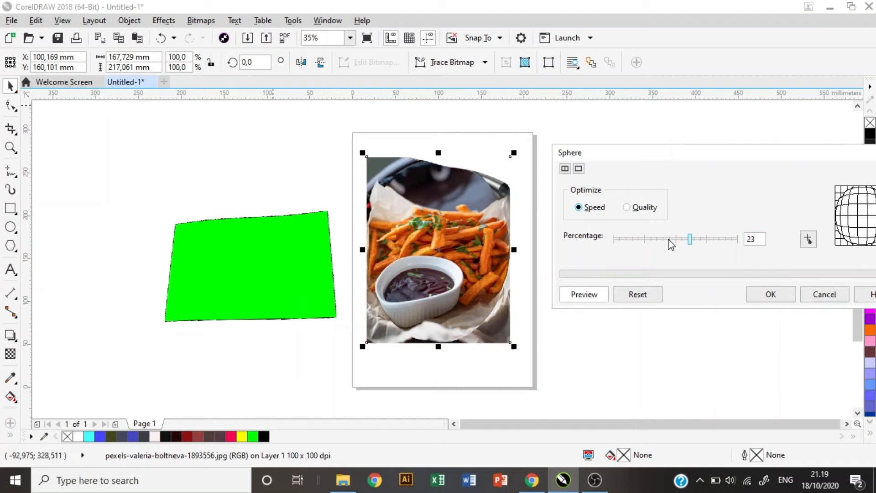
drag(690, 243, 640, 237)
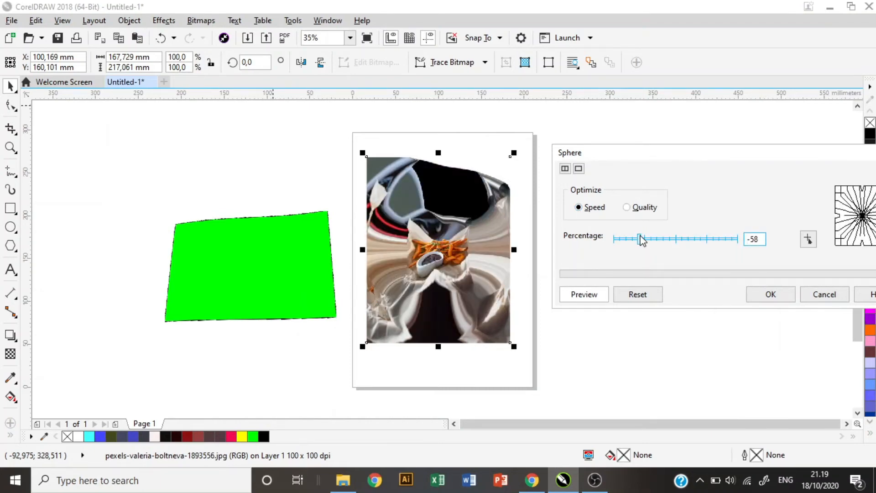
click(771, 294)
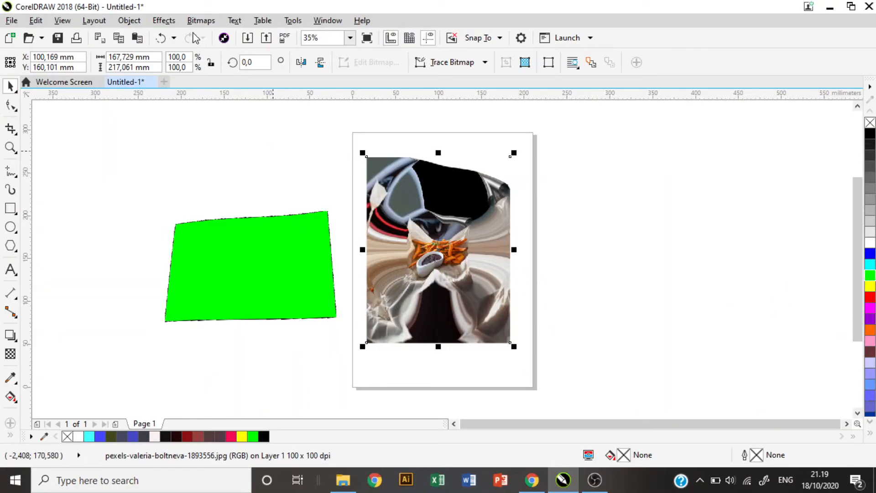
Step: Apply a Charcoal art stroke to the fries photo with size 4 and edge 4
click(205, 21)
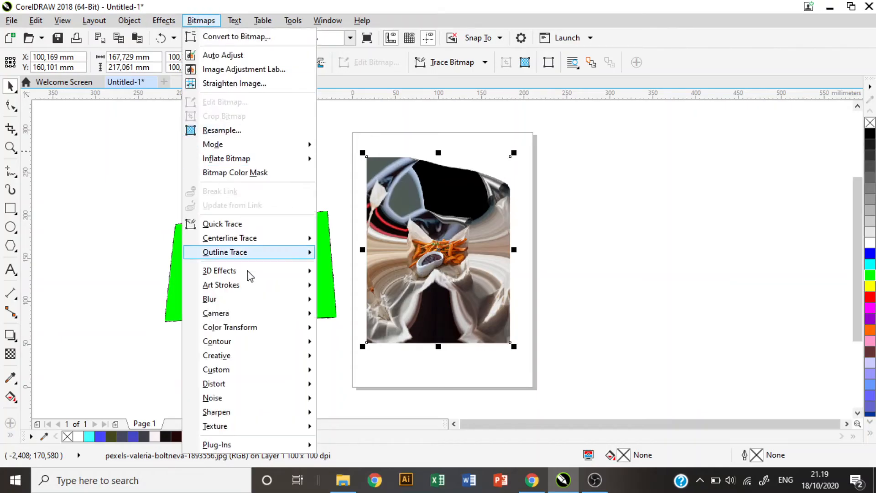
mouse_move(253, 285)
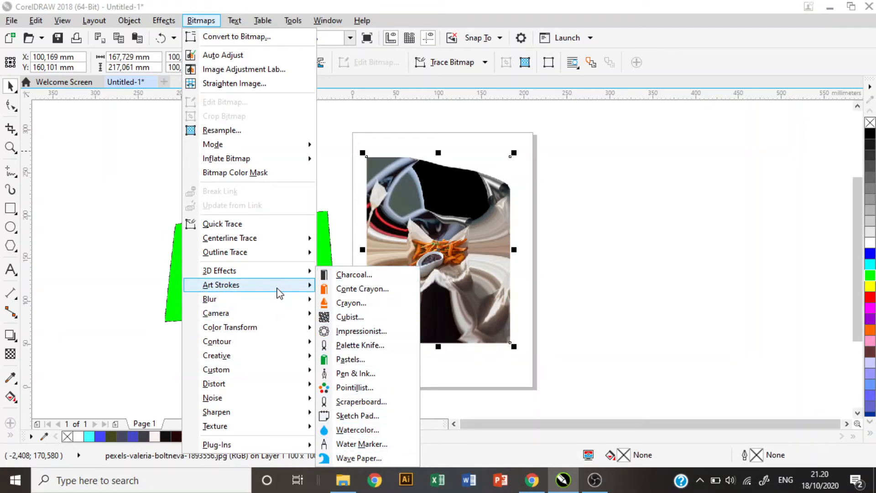
click(378, 274)
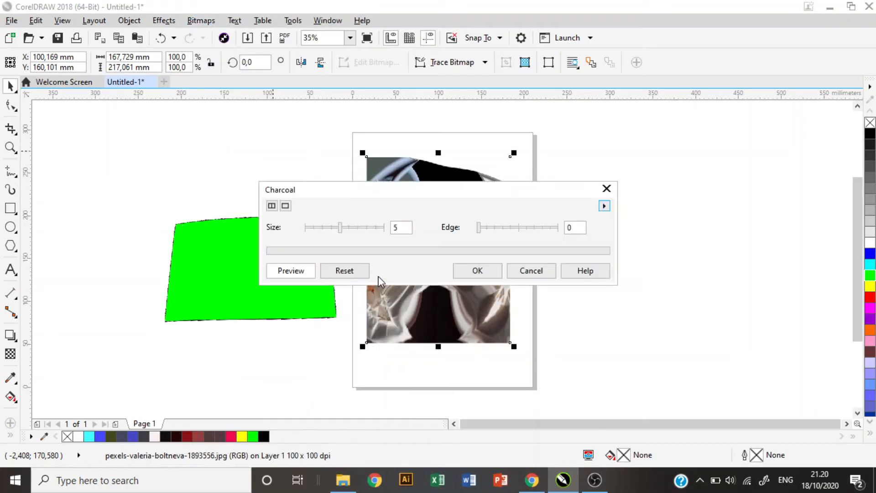
drag(382, 200, 673, 163)
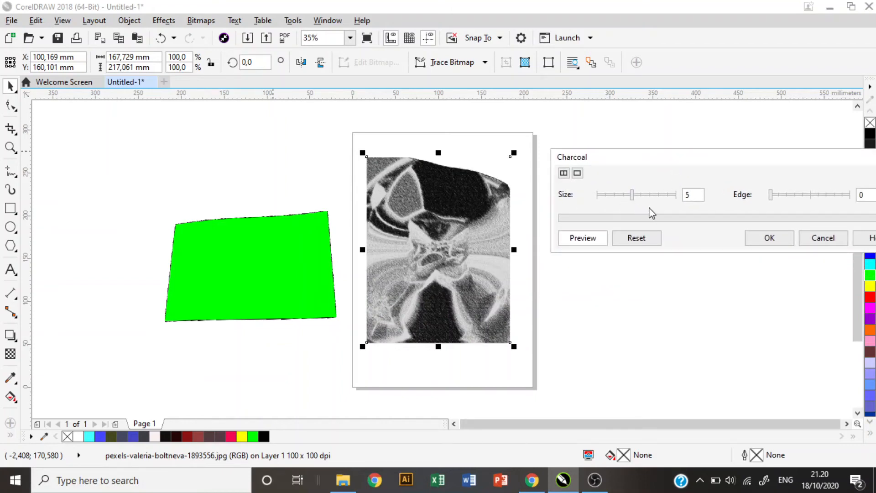
click(687, 195)
drag(632, 195, 659, 197)
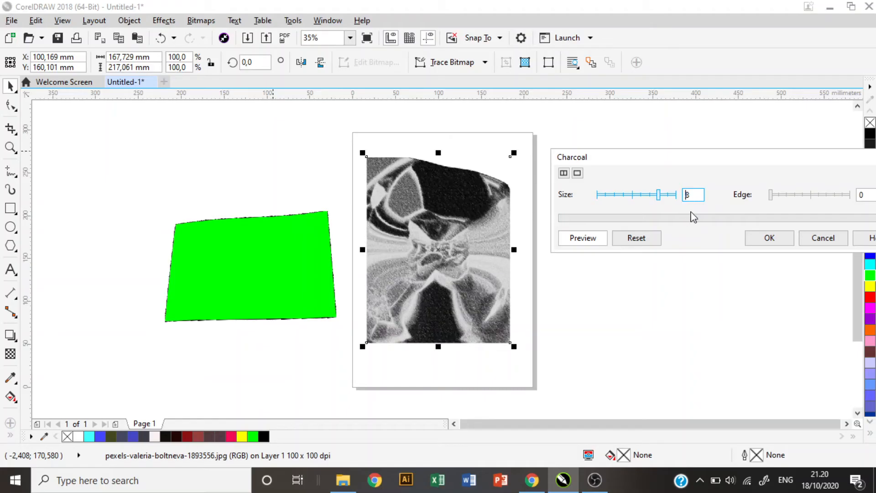
drag(658, 197, 626, 197)
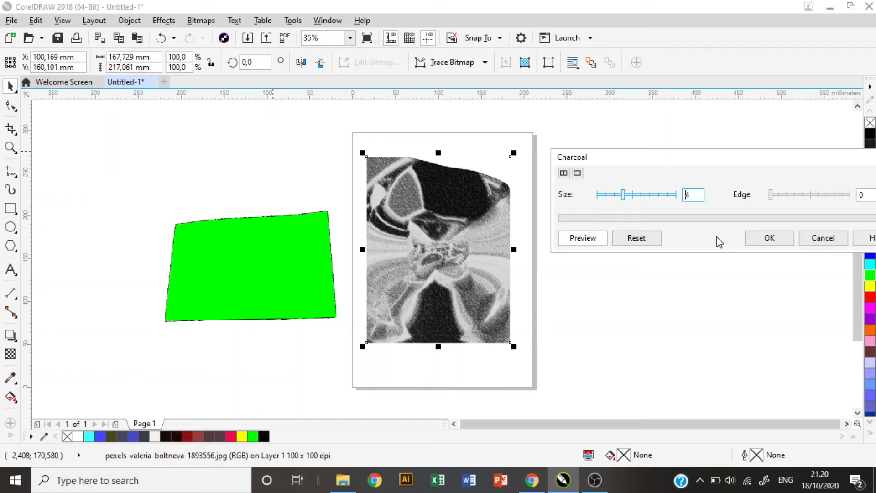
drag(772, 197, 805, 201)
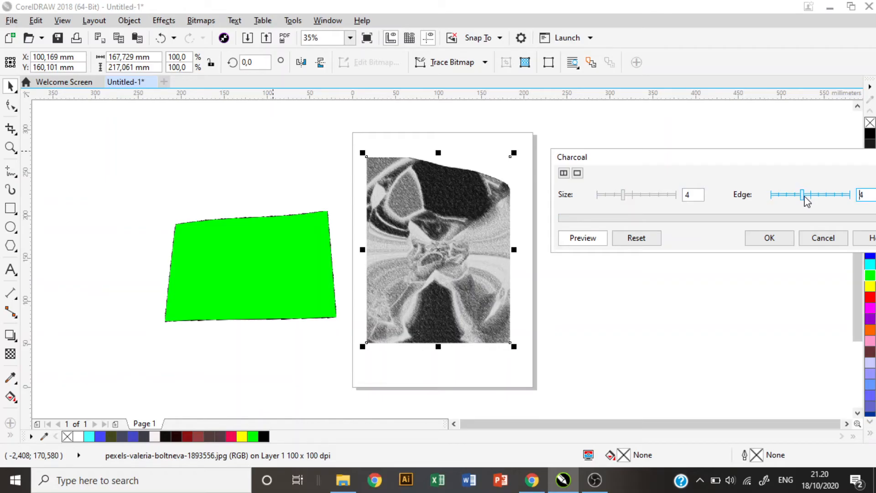
click(775, 238)
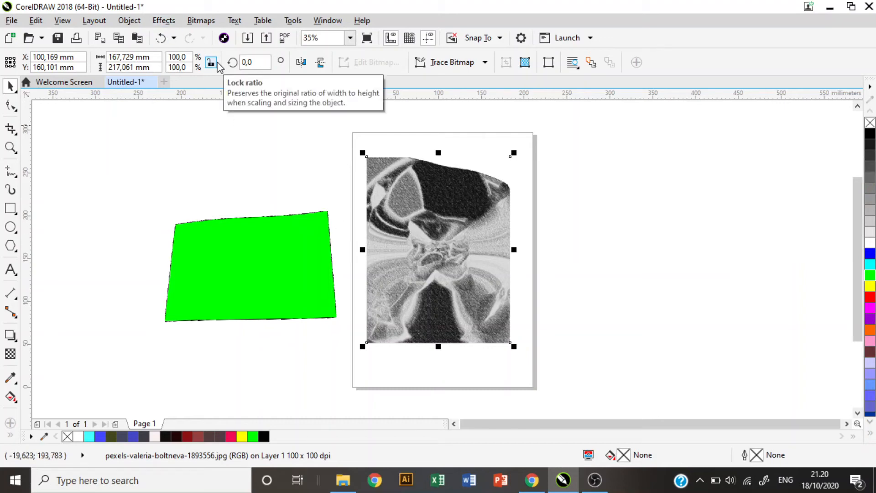
Step: Apply a Conte Crayon art stroke to the fries photo with pressure 17
click(200, 21)
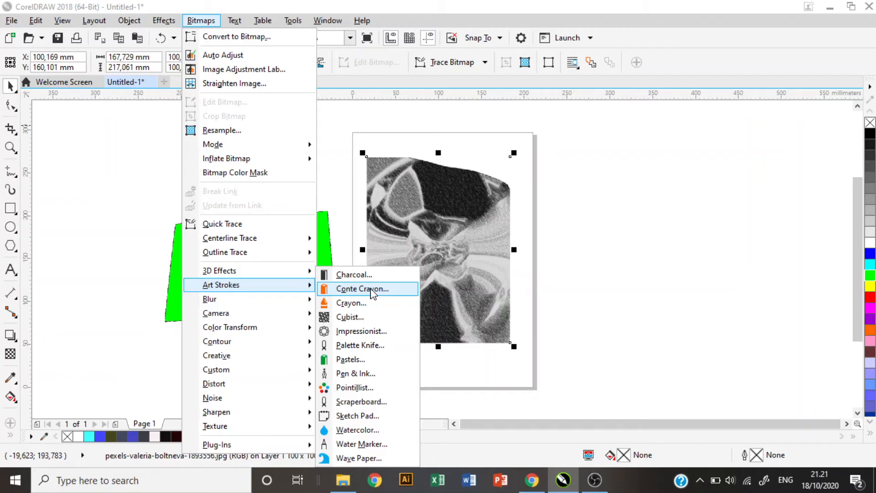
click(372, 289)
drag(455, 178, 734, 137)
drag(624, 207, 621, 207)
click(643, 205)
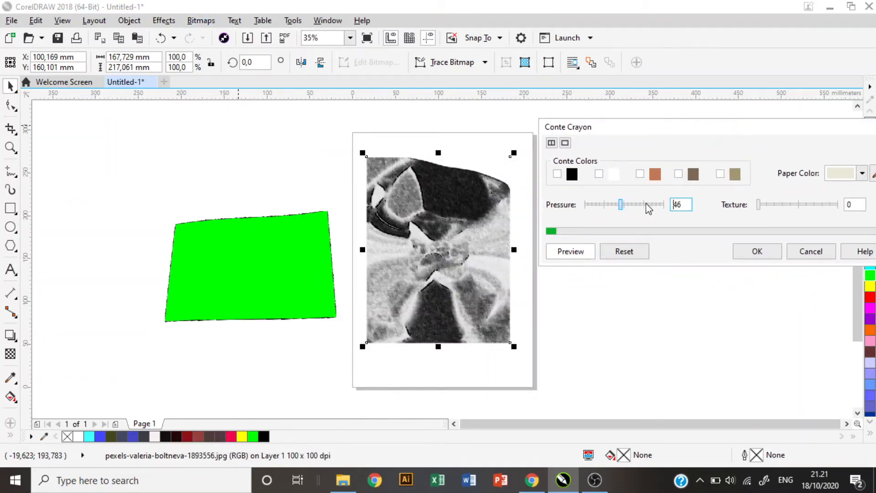
click(599, 208)
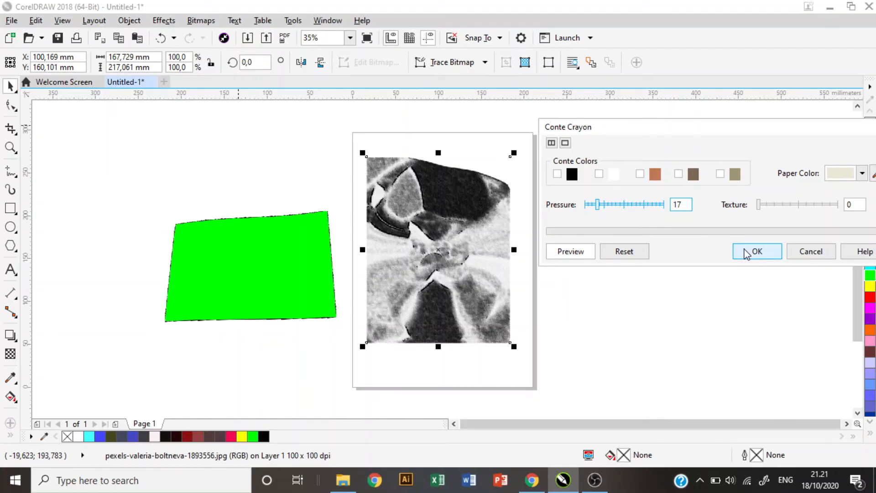
click(770, 258)
Step: Apply a Crayon art stroke to the fries photo with size 17 and outline 45
click(201, 20)
mouse_move(246, 292)
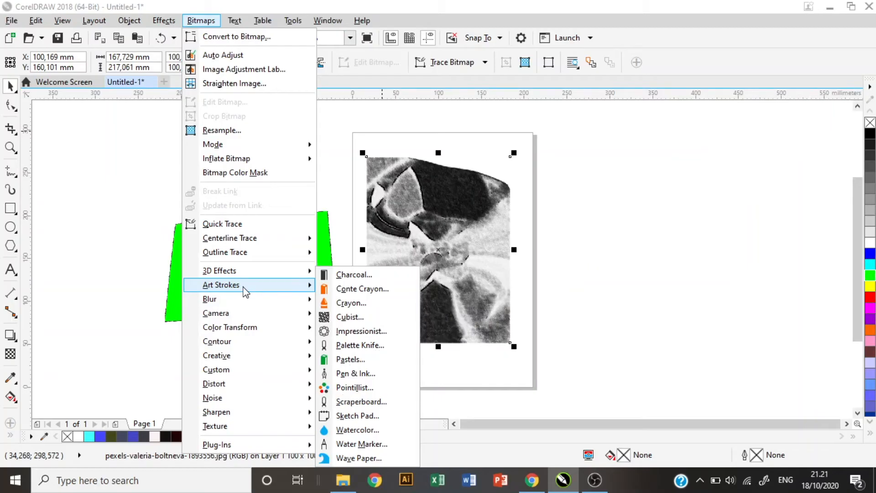
click(363, 304)
drag(413, 194, 677, 158)
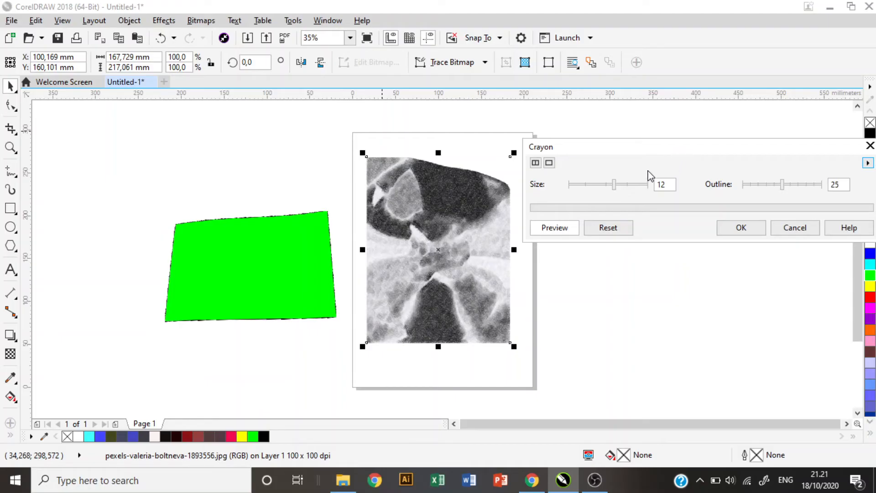
drag(614, 185, 637, 191)
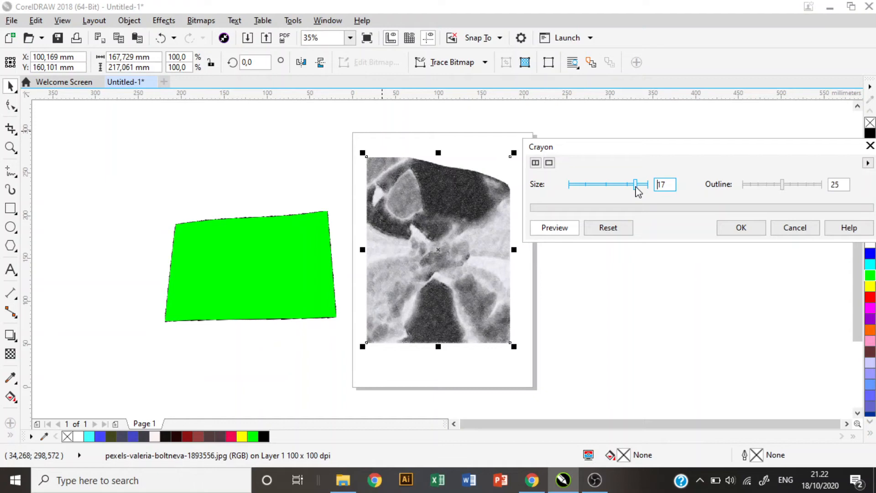
drag(782, 185, 817, 187)
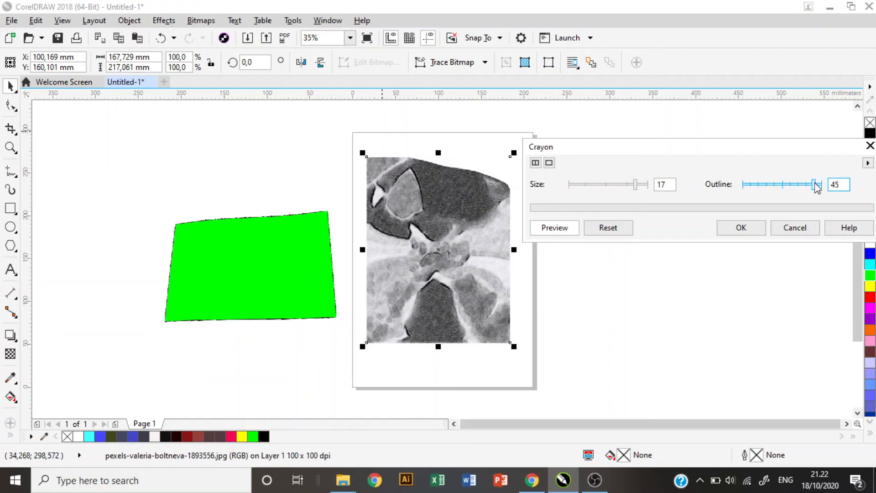
click(741, 228)
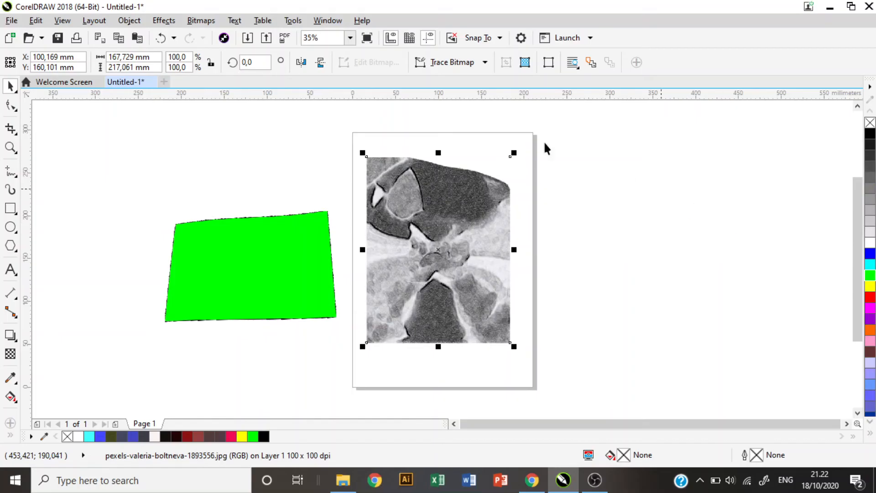
Step: Apply a Palette Knife art stroke to the fries photo with blade size 30, soft edge 7 and angle 95
click(200, 20)
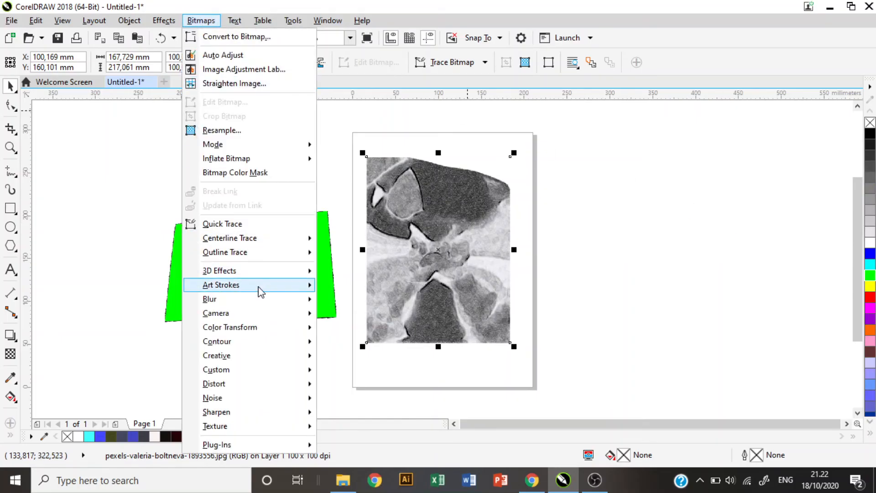
mouse_move(259, 288)
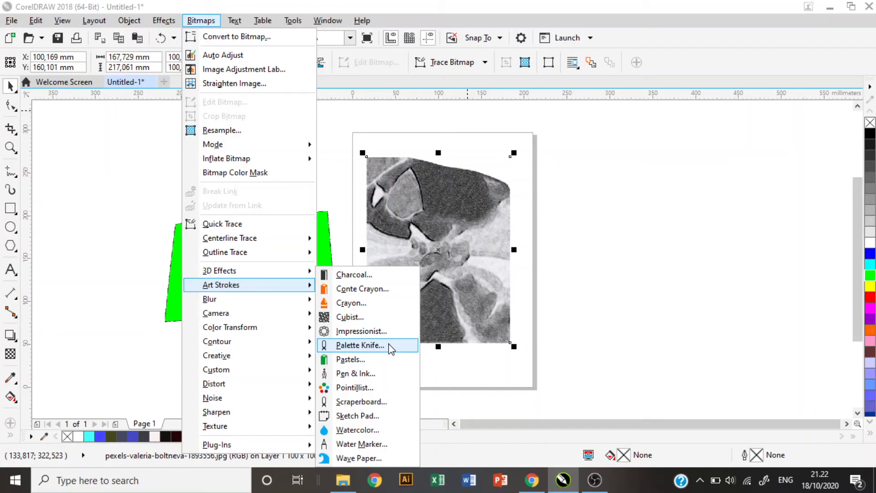
click(360, 345)
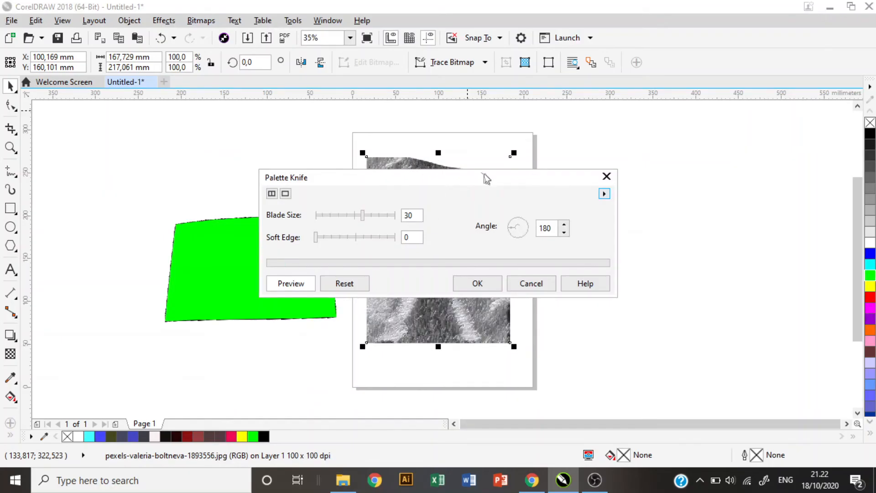
drag(426, 187, 709, 181)
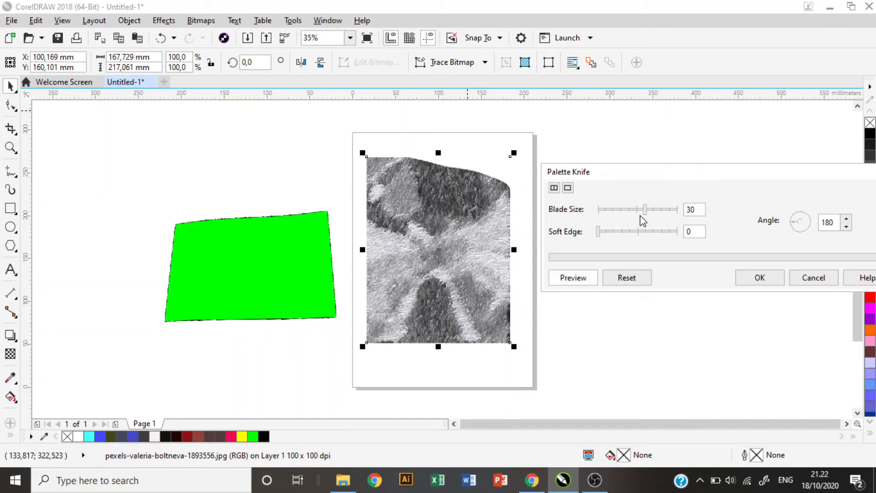
click(619, 236)
drag(619, 236, 655, 235)
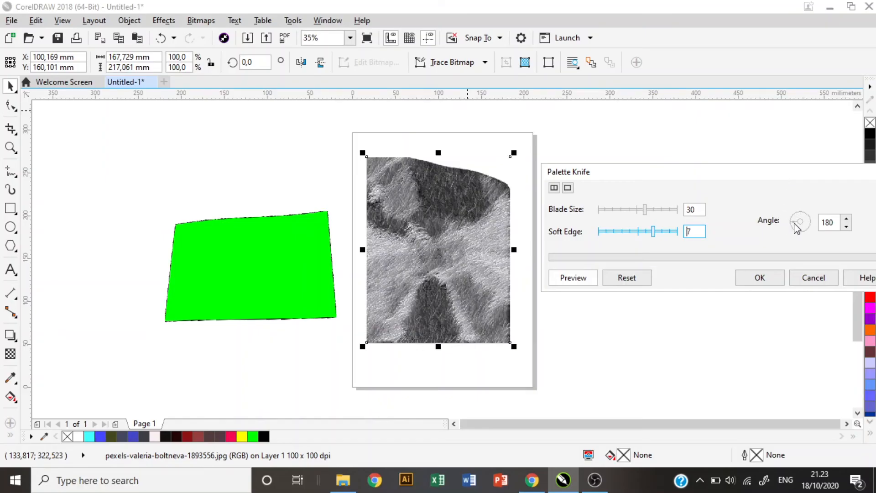
drag(797, 227, 800, 213)
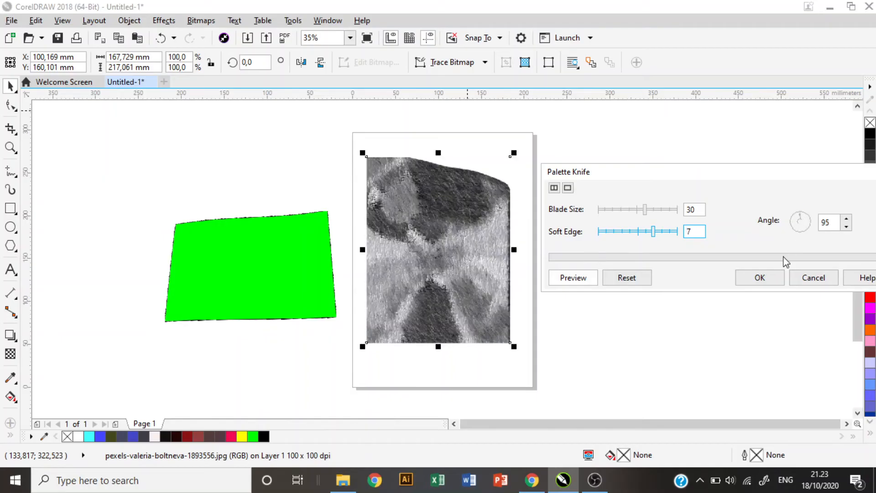
click(774, 281)
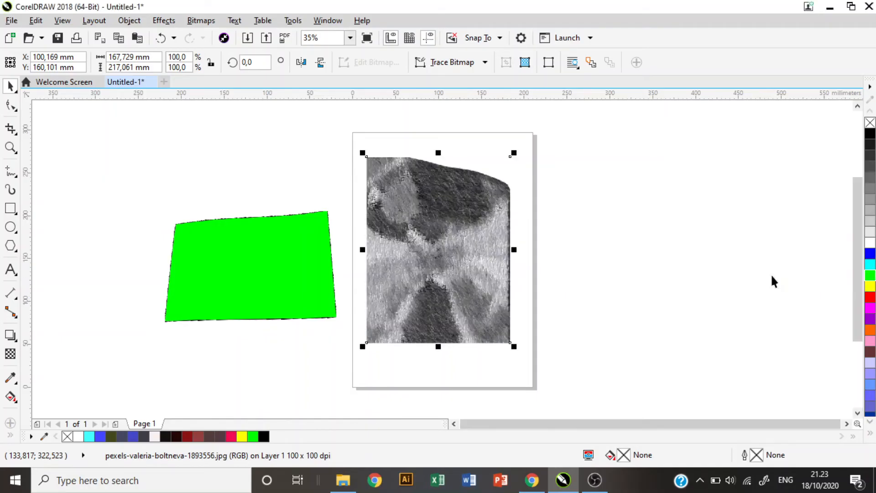
Step: Apply a soft Pastels art stroke to the fries photo with stroke size 15 and hue variation 30
click(201, 21)
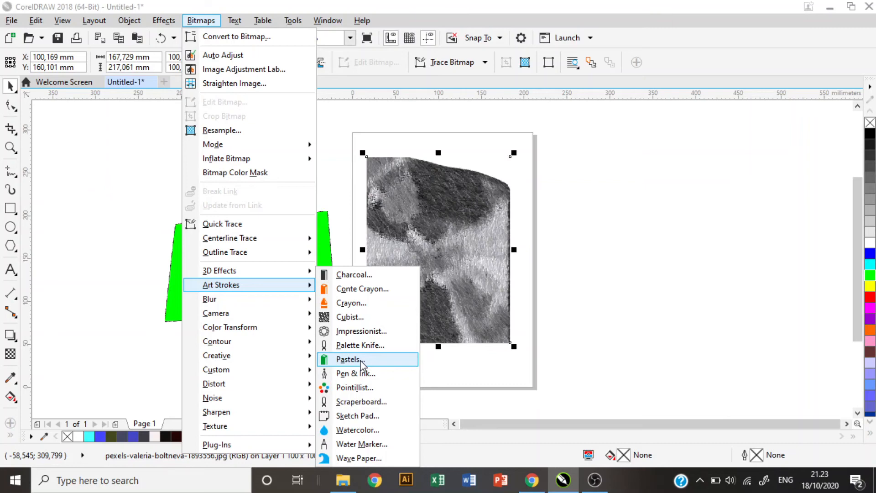
click(363, 360)
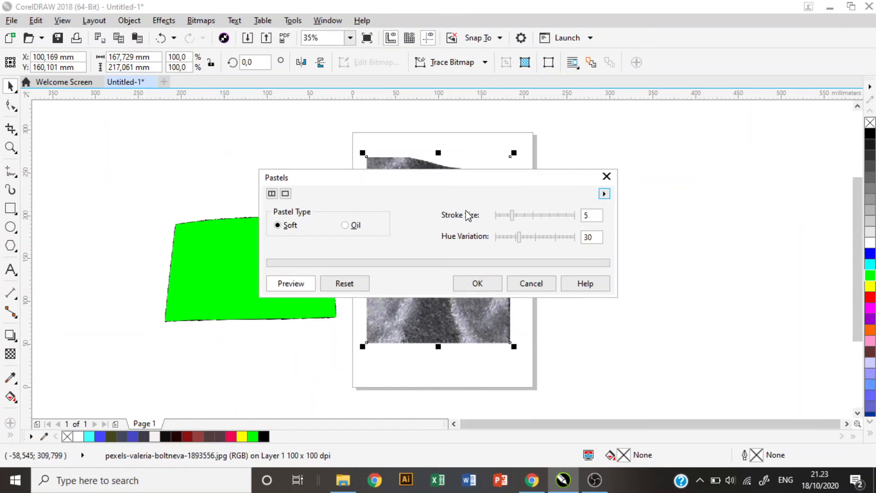
mouse_move(504, 179)
mouse_down()
mouse_move(656, 166)
mouse_move(712, 147)
mouse_up()
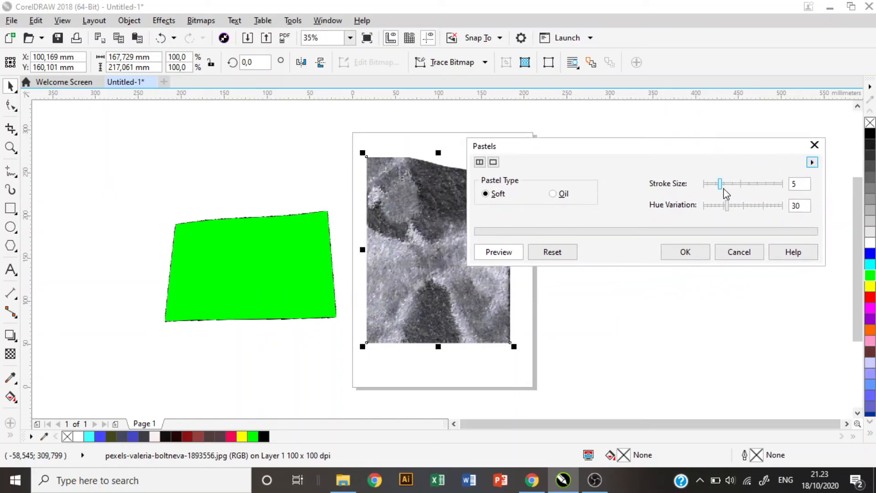
drag(720, 185, 763, 190)
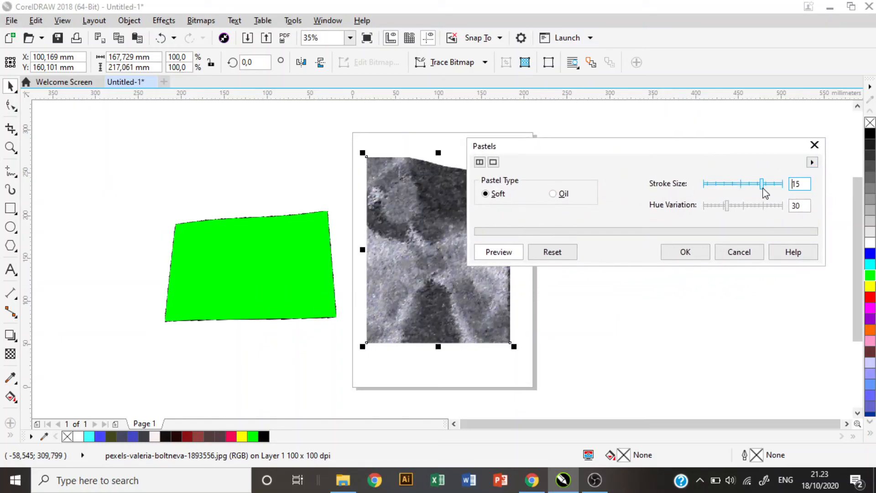
drag(643, 145, 578, 317)
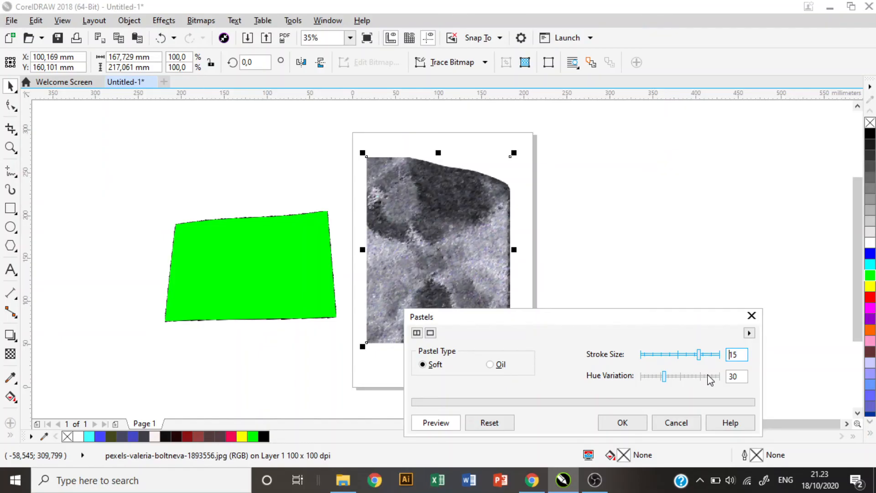
click(623, 423)
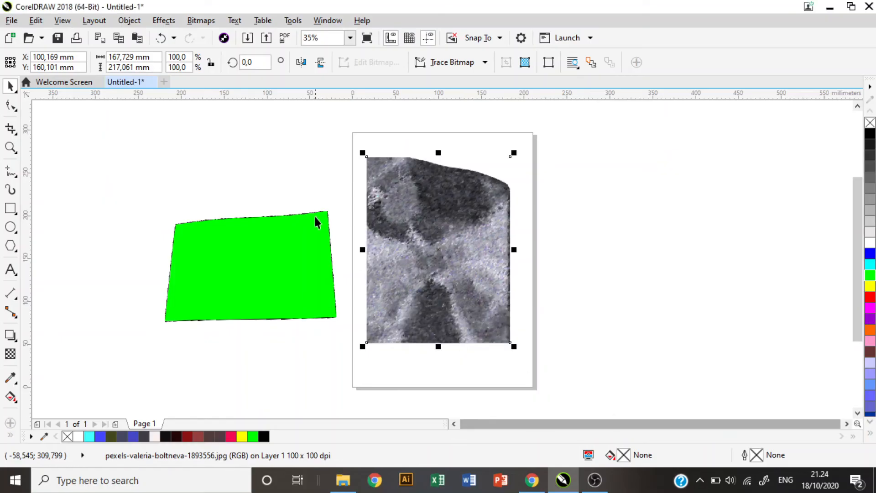
Step: Apply a crosshatch Pen and Ink art stroke to the fries photo with density 54 and ink pools 61
click(200, 20)
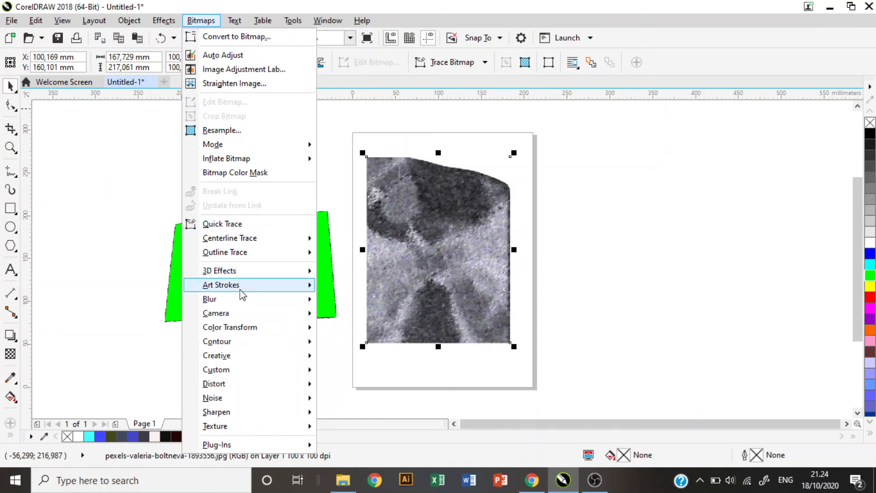
mouse_move(253, 287)
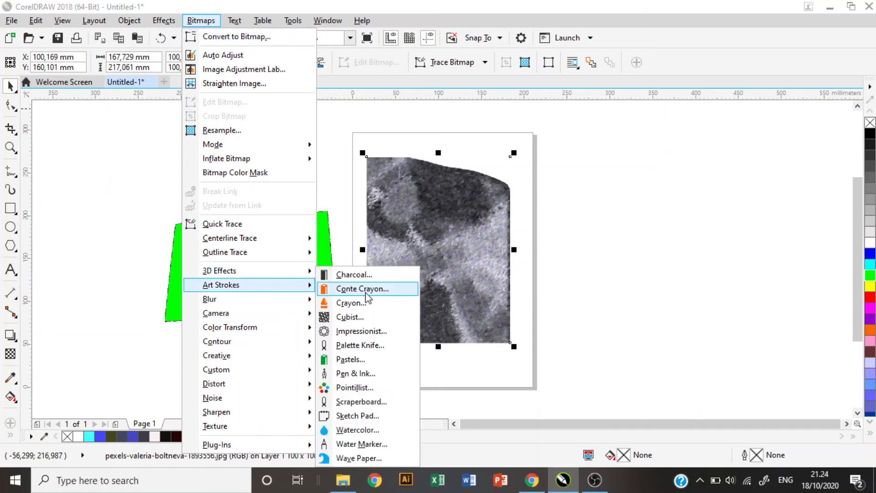
click(363, 374)
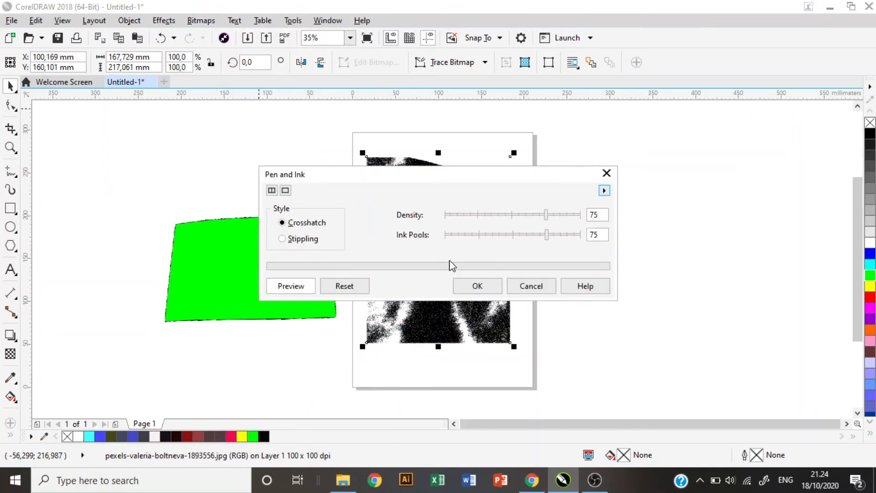
drag(485, 177, 621, 252)
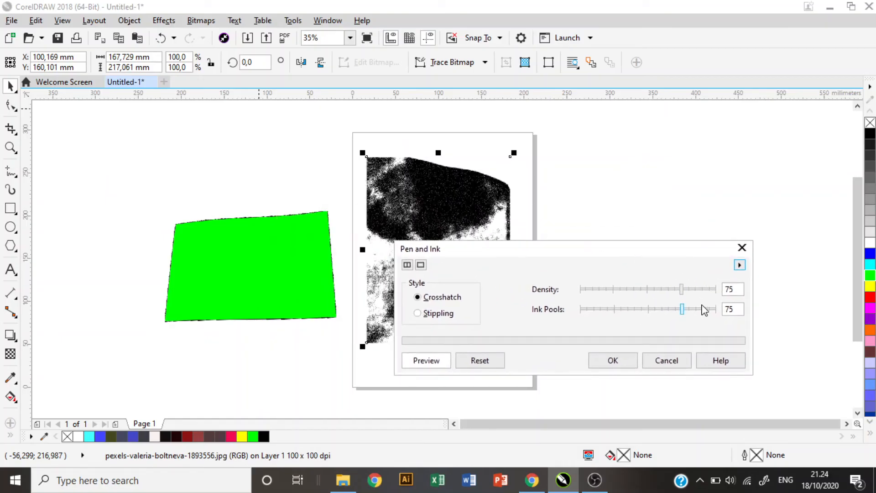
drag(682, 289, 607, 289)
drag(681, 309, 612, 310)
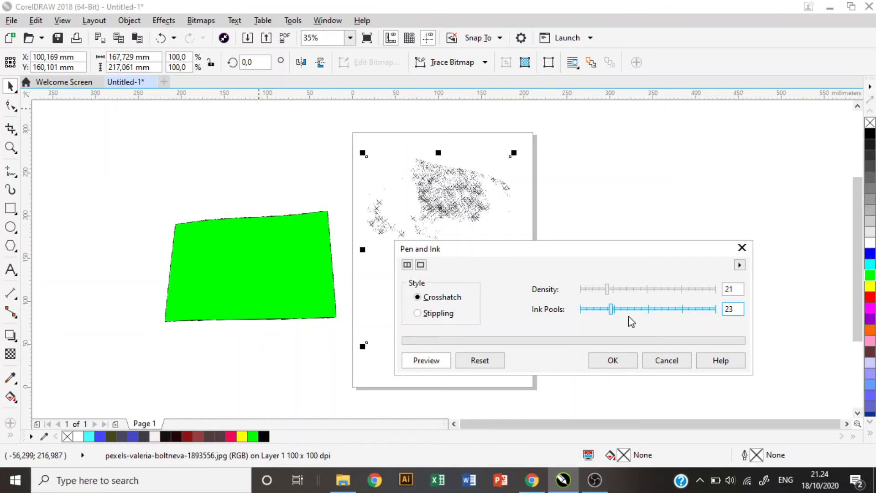
drag(612, 309, 662, 315)
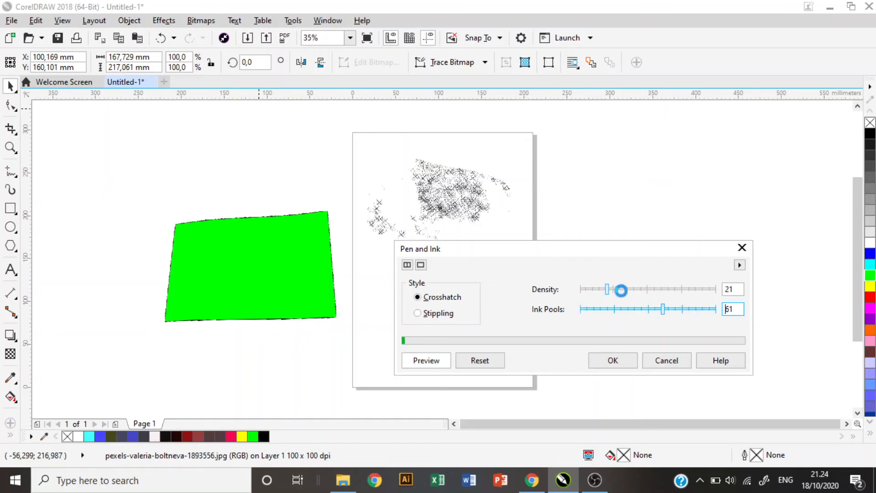
drag(611, 289, 655, 297)
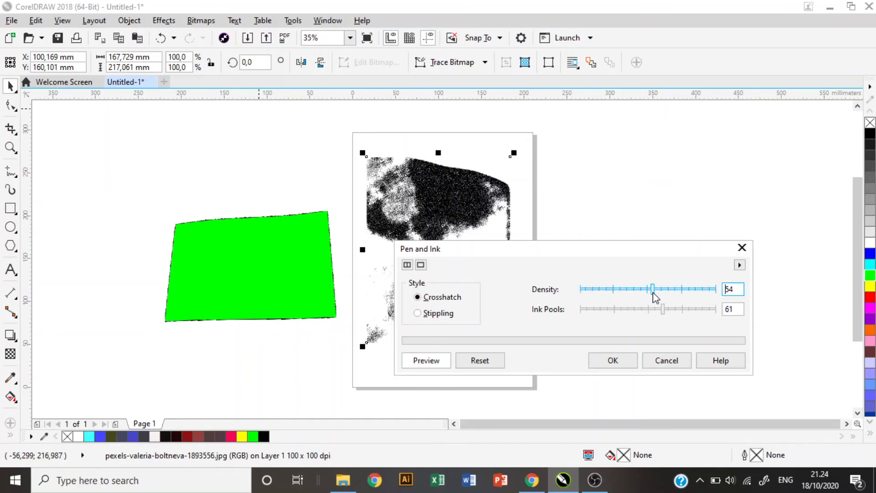
click(614, 360)
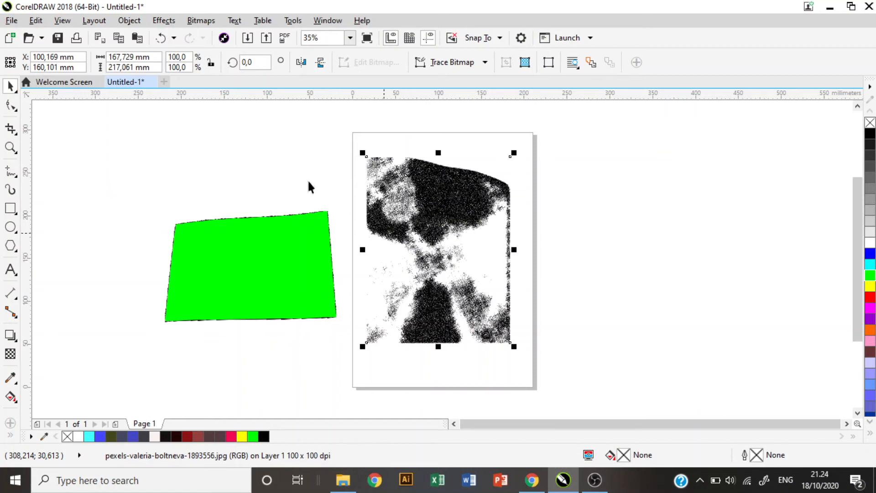
Step: Delete the heavily processed fries photo from the page
click(200, 21)
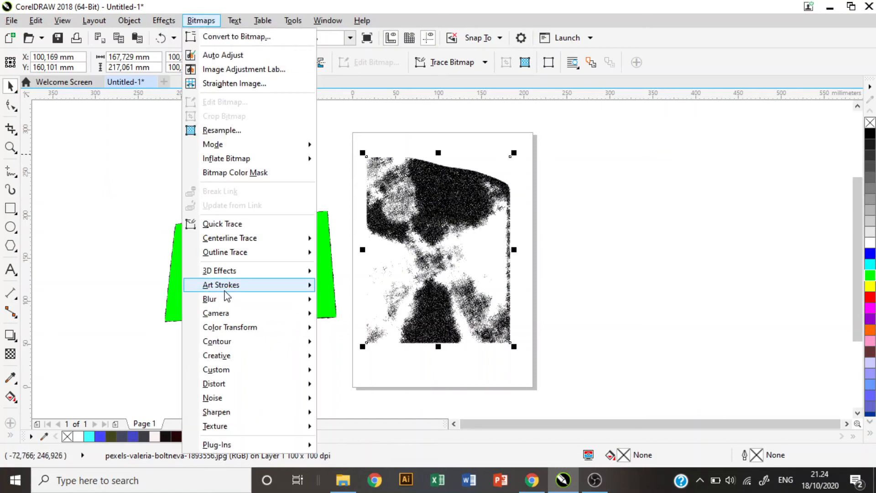
mouse_move(230, 290)
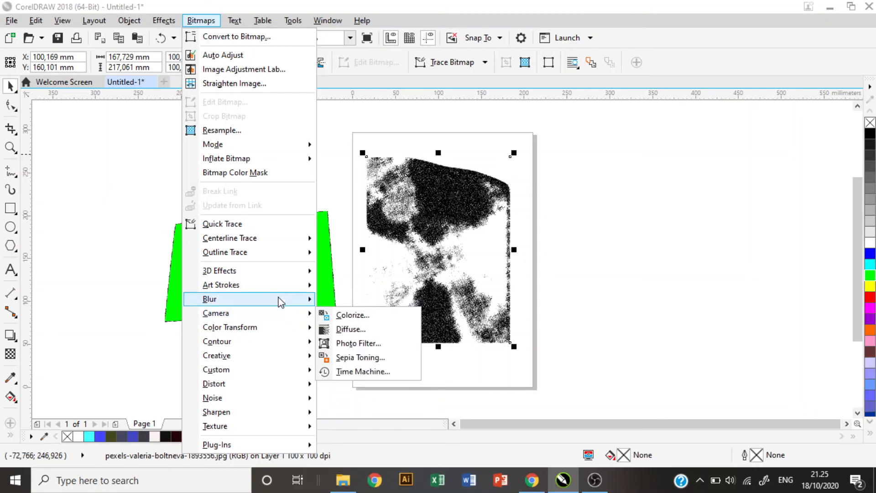
click(427, 233)
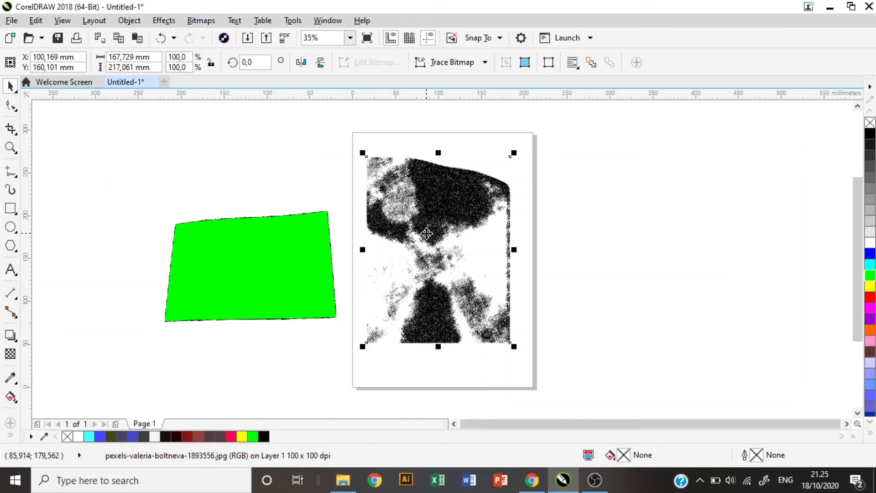
key(Delete)
Step: Import the fries photo file ending in 1893555.jpg and place it about 156 × 104 mm on the upper half of the page
click(11, 22)
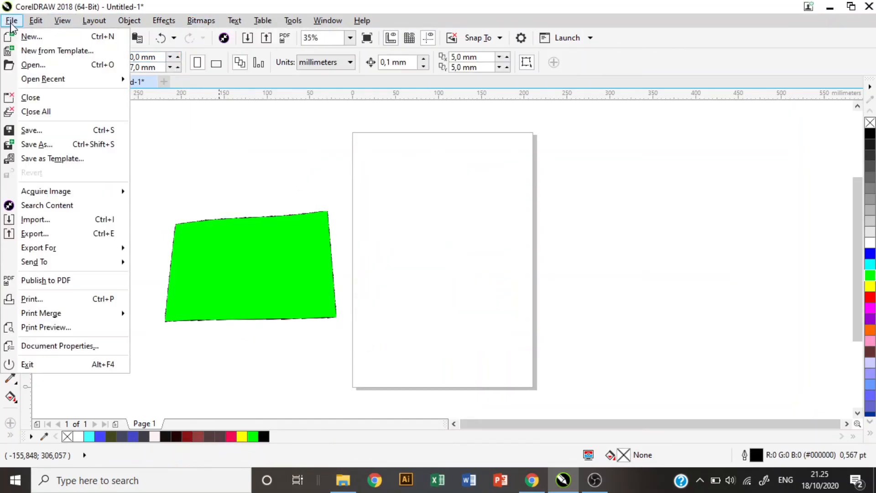
click(35, 220)
drag(484, 148, 488, 190)
scroll(364, 219, up, 1)
double_click(379, 177)
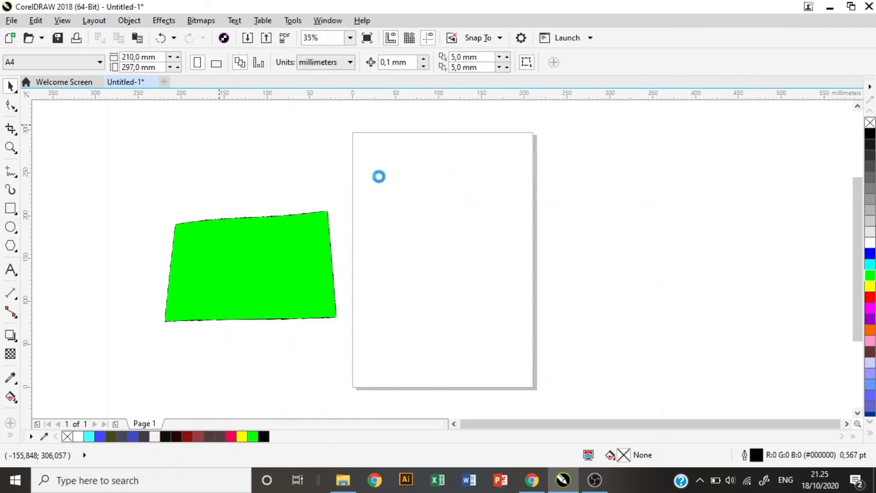
click(378, 176)
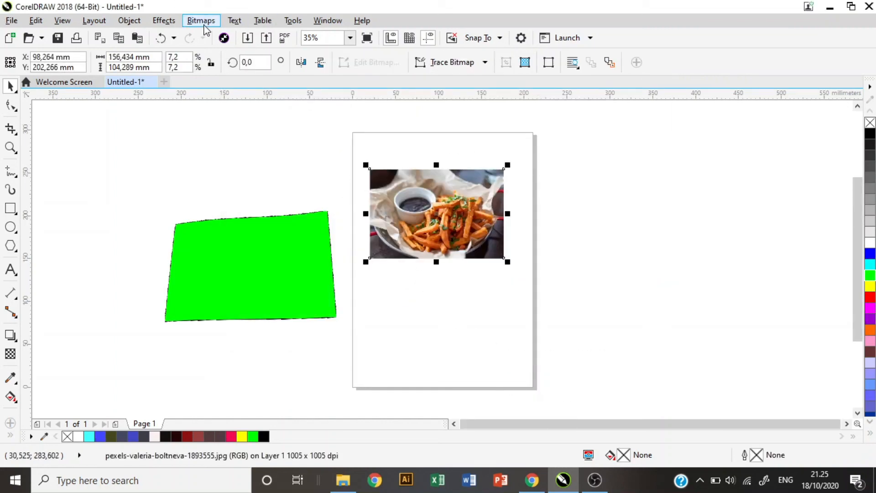
Step: Convert the fries photo to a 100 dpi RGB Color (24-bit) bitmap with anti-aliasing and a transparent background
click(201, 20)
click(222, 36)
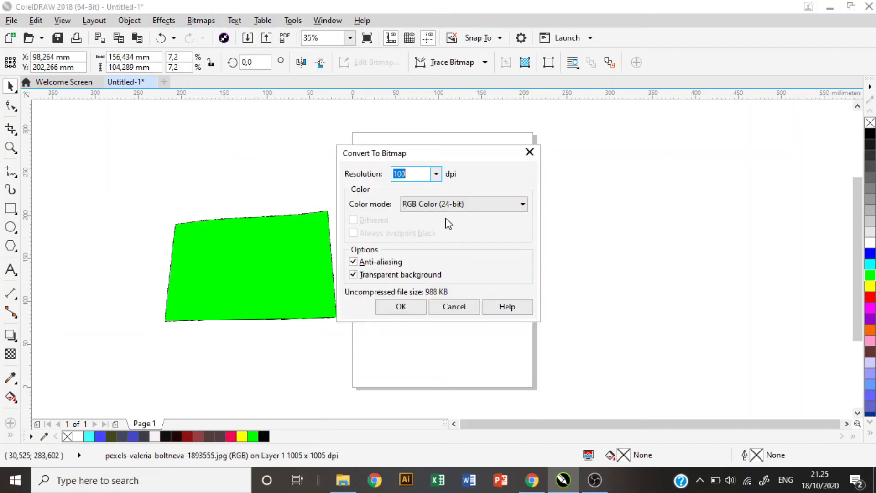
click(420, 308)
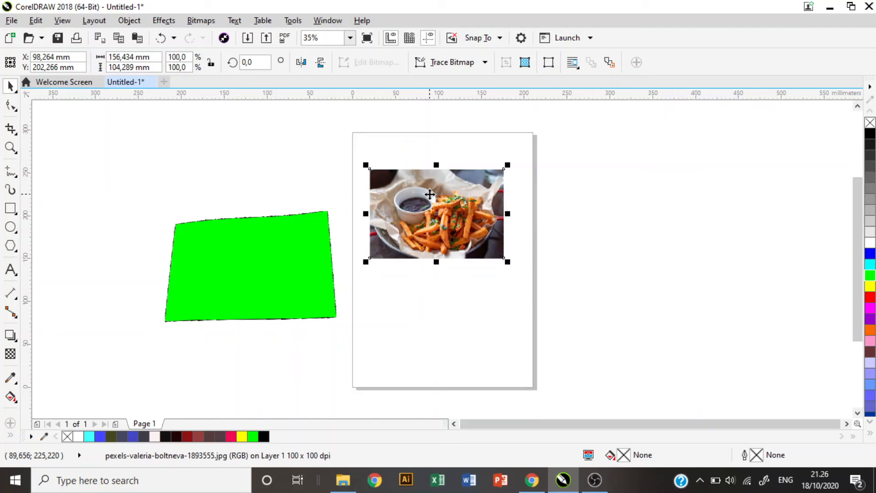
Step: Try a Gaussian Blur with a radius of 5.8 pixels on the fries photo, then cancel the effect
click(201, 20)
mouse_move(244, 303)
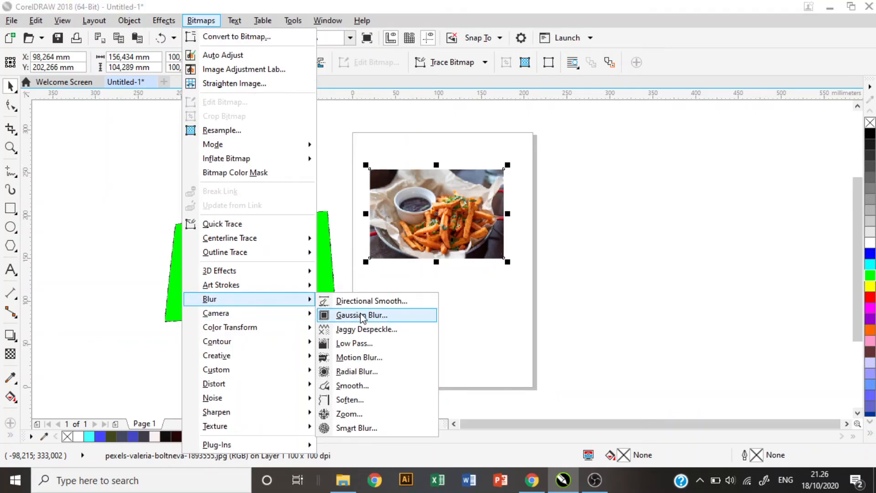
click(394, 320)
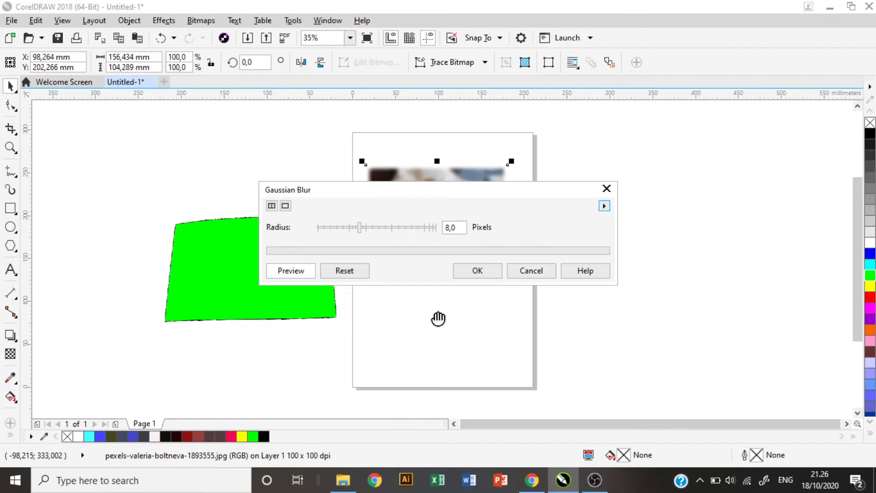
drag(470, 191, 751, 187)
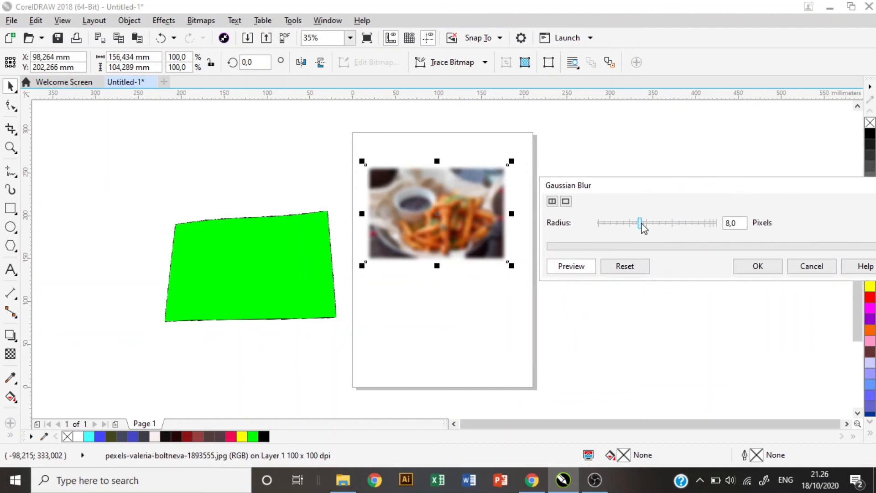
mouse_move(641, 226)
mouse_down()
mouse_move(701, 229)
mouse_move(632, 224)
mouse_up()
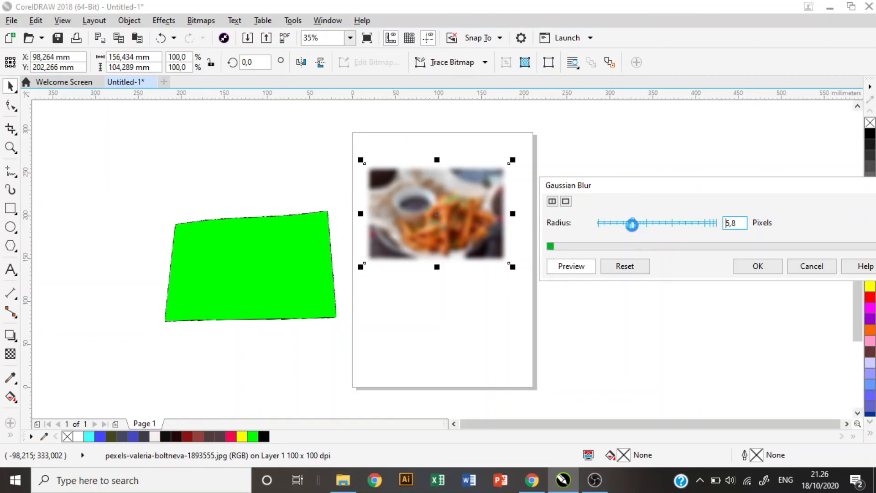
click(811, 266)
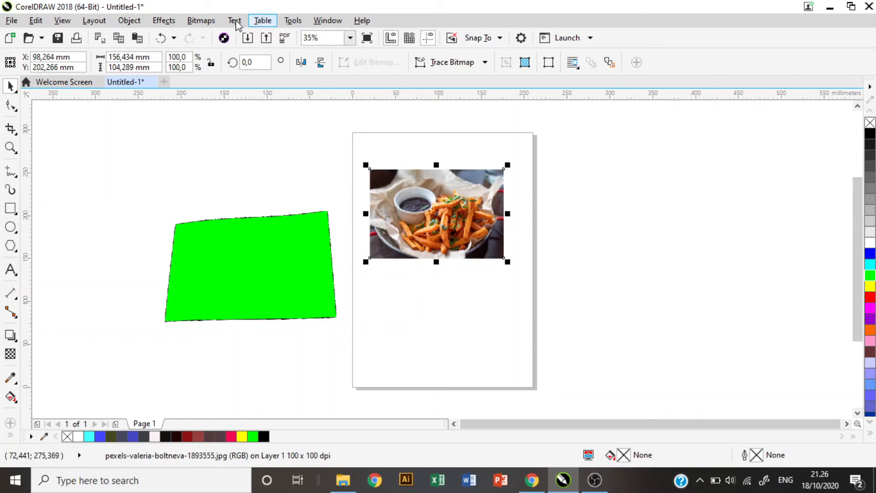
Step: Try a Motion Blur with a distance of 55 pixels and direction 0 on the fries photo, then cancel it
click(202, 21)
mouse_move(247, 304)
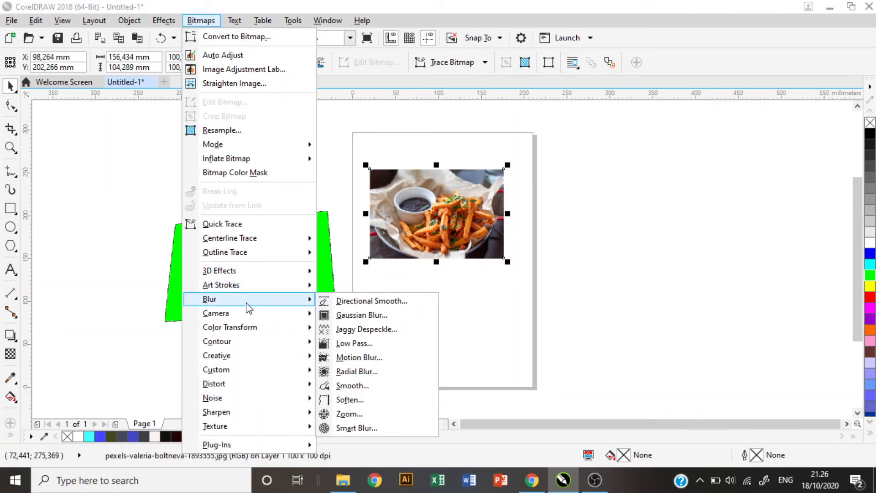
click(372, 361)
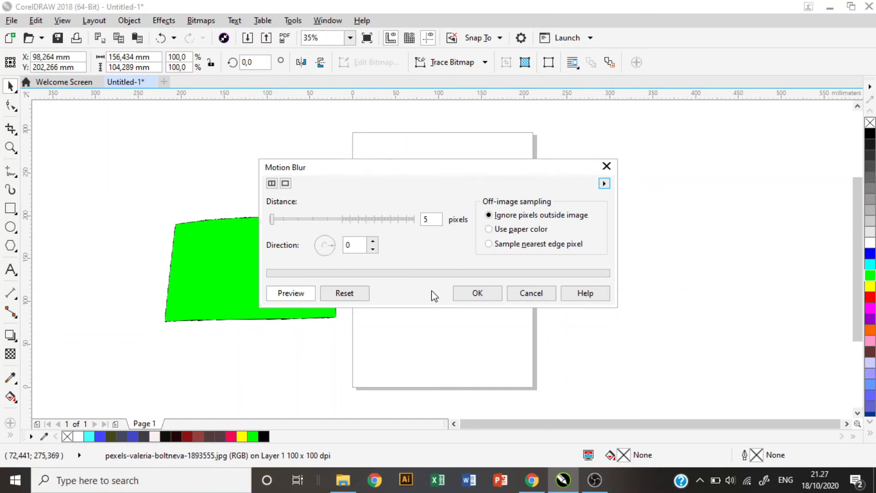
drag(395, 172, 637, 225)
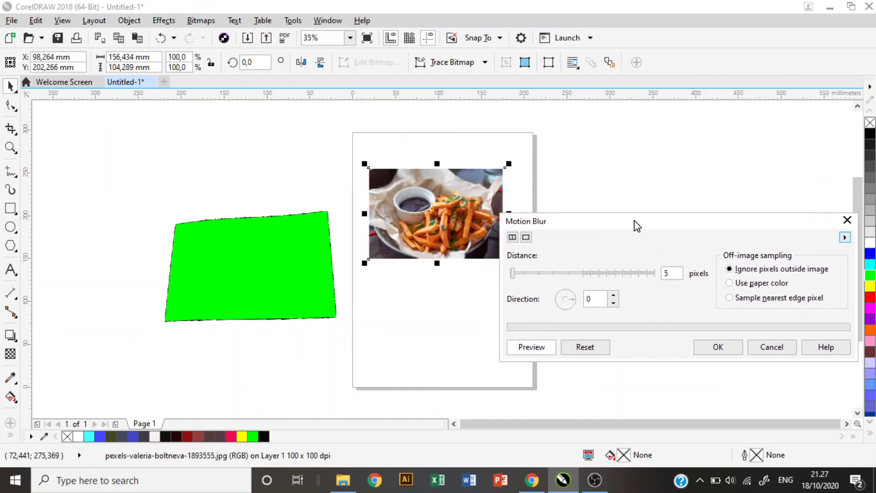
drag(513, 273, 552, 277)
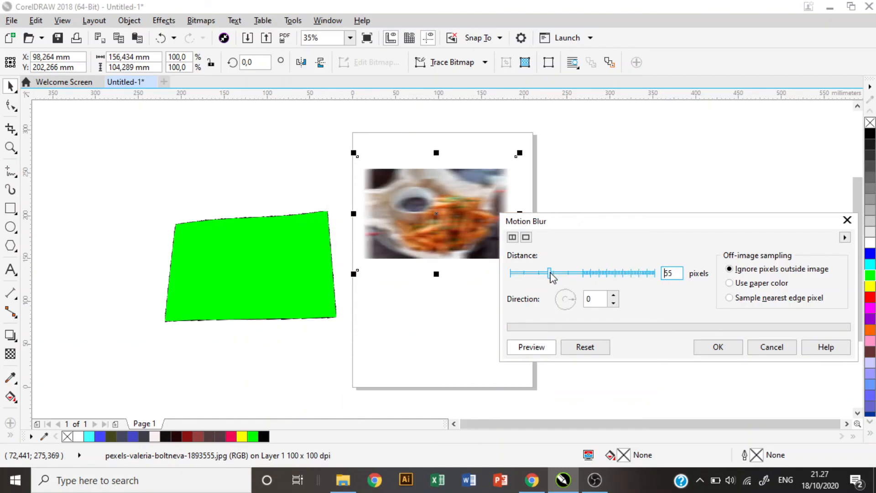
click(772, 349)
Step: Try a Radial Blur with an amount of 19 on the fries photo, then cancel the effect
click(202, 21)
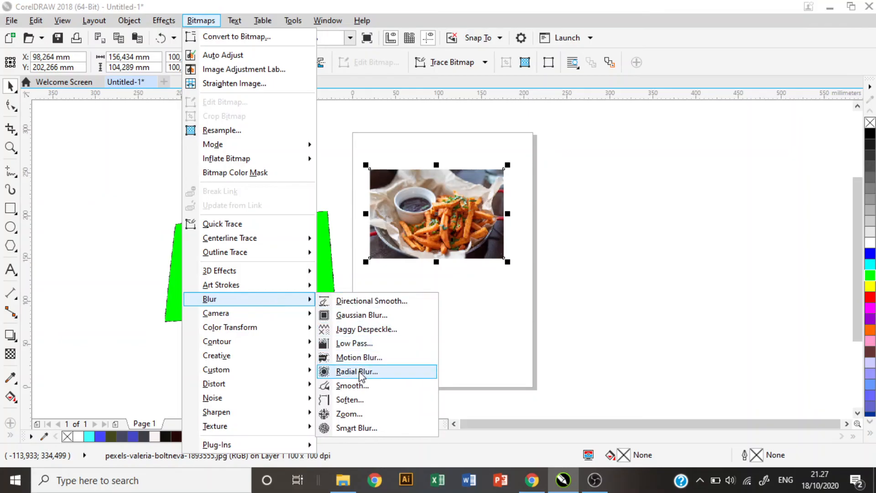
click(357, 371)
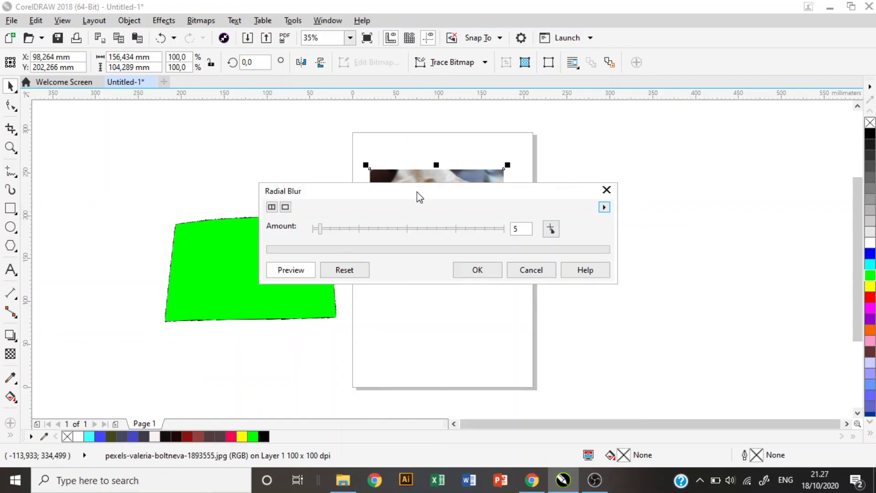
drag(419, 197, 707, 216)
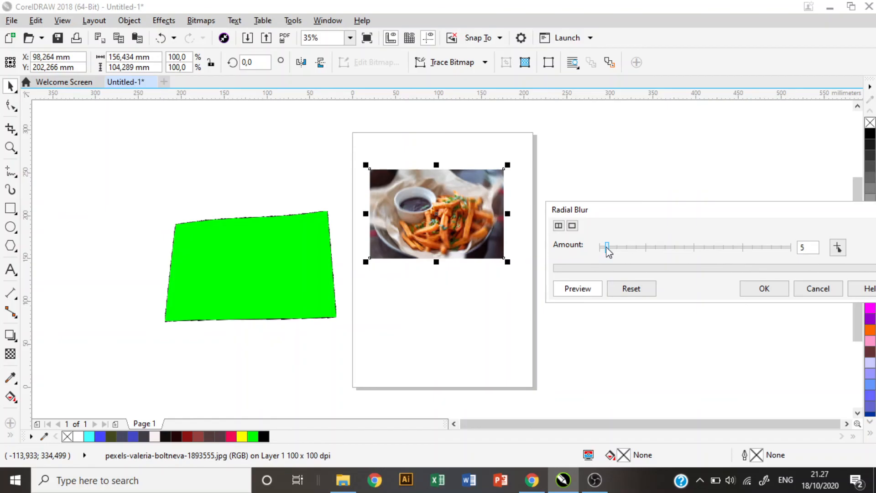
drag(607, 250, 633, 246)
click(820, 289)
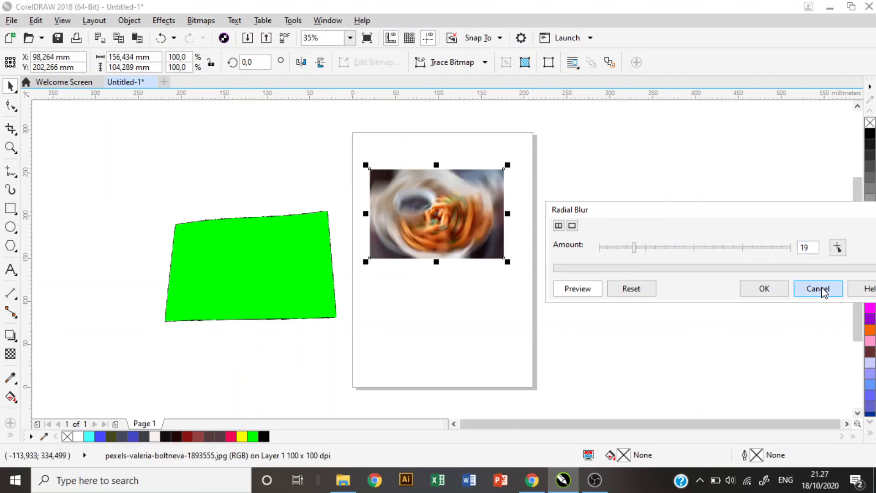
Step: Try a Zoom blur on the fries photo with amounts of 55 and 49, then cancel the effect
click(207, 22)
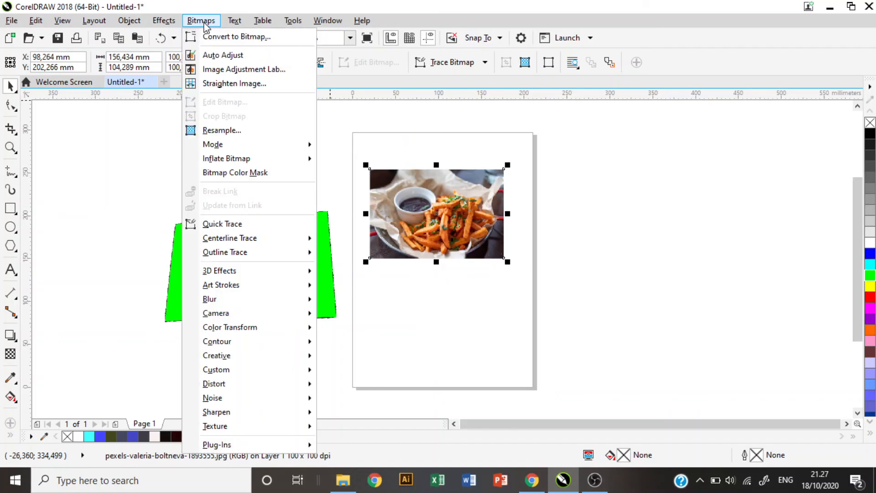
mouse_move(282, 305)
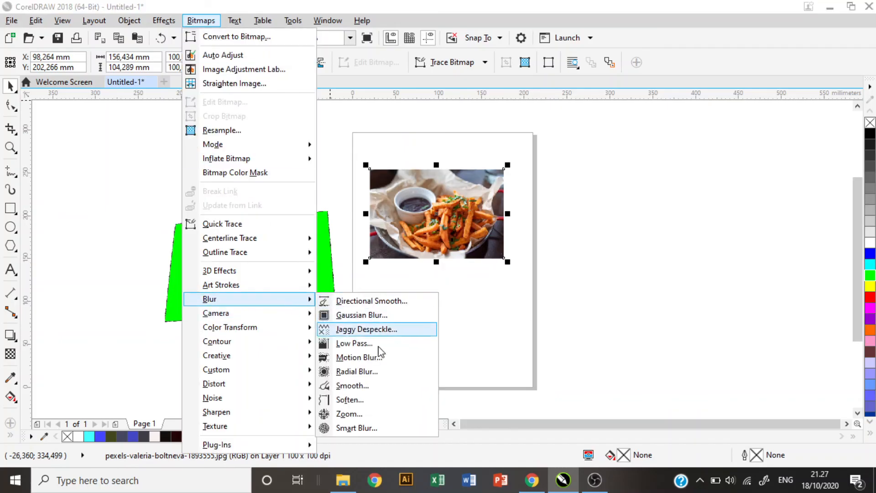
click(380, 414)
drag(453, 193, 781, 174)
drag(650, 210, 745, 210)
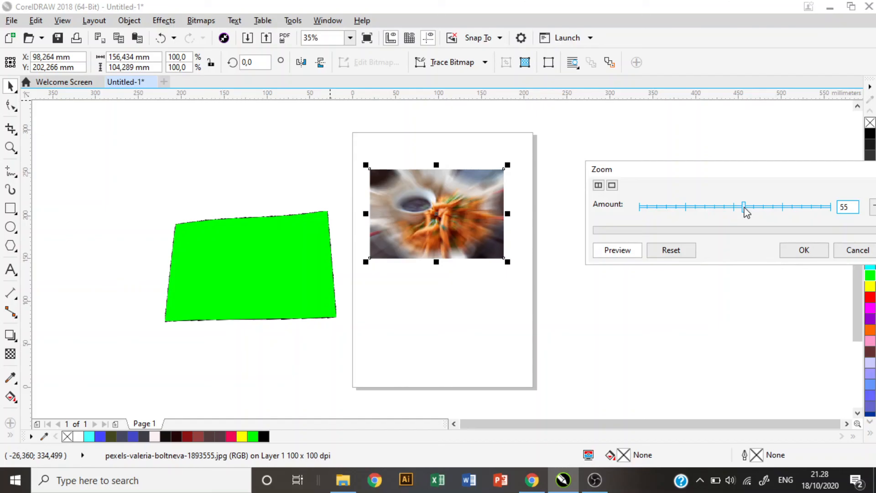
drag(745, 210, 733, 210)
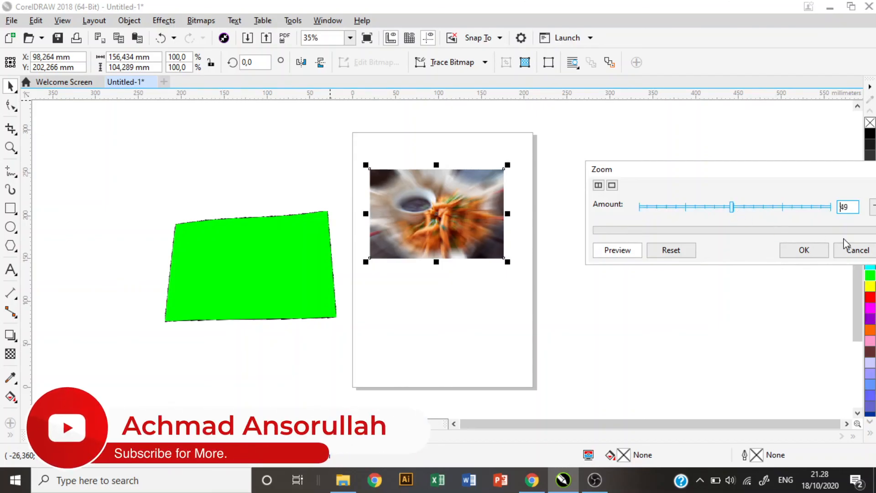
click(849, 251)
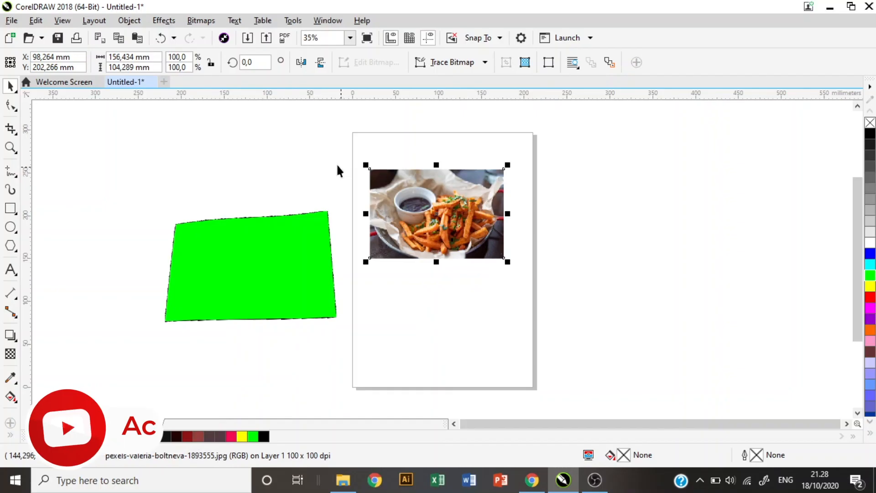
Step: Try the creative Frame effect with the Square_1.cpt frame on the fries photo without applying it
click(206, 22)
mouse_move(242, 306)
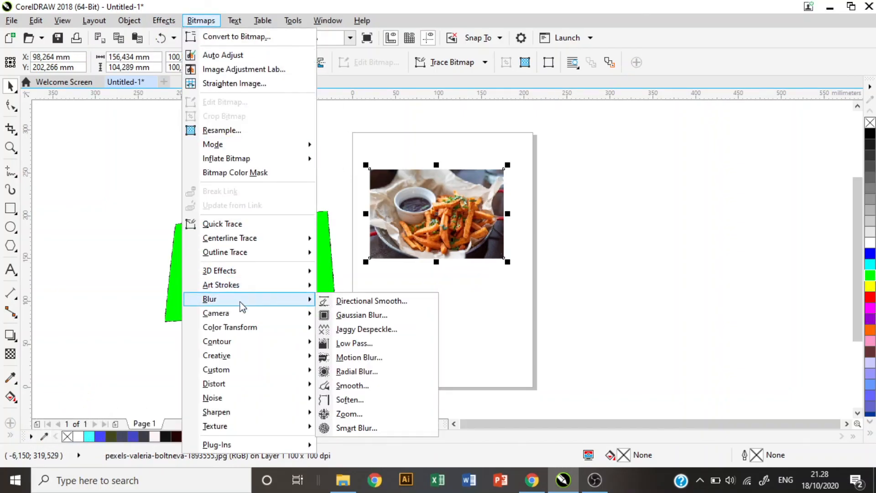
mouse_move(239, 363)
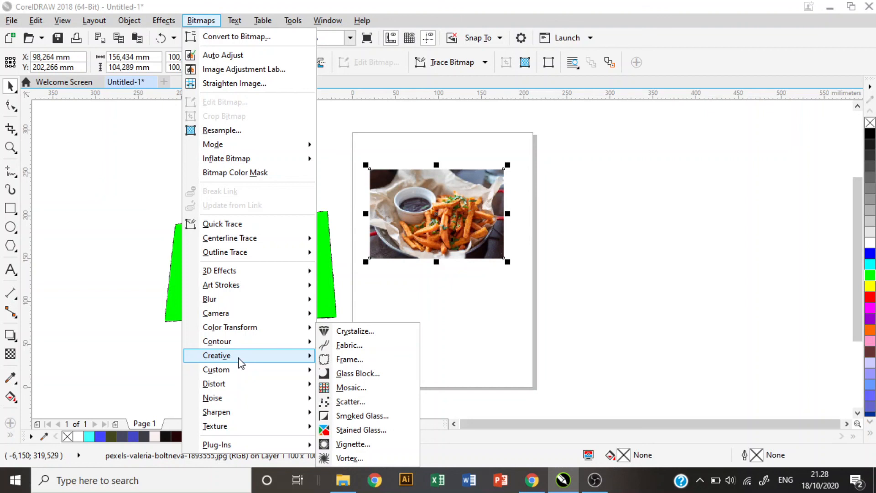
click(366, 360)
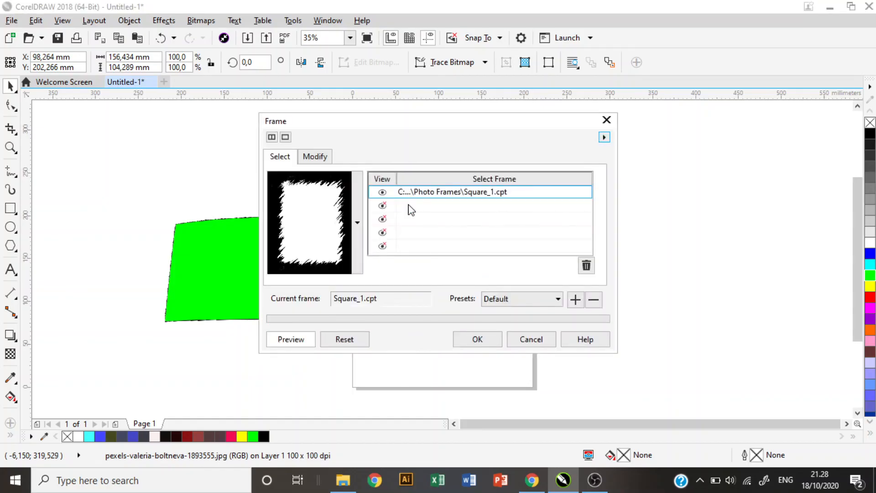
drag(391, 124, 700, 114)
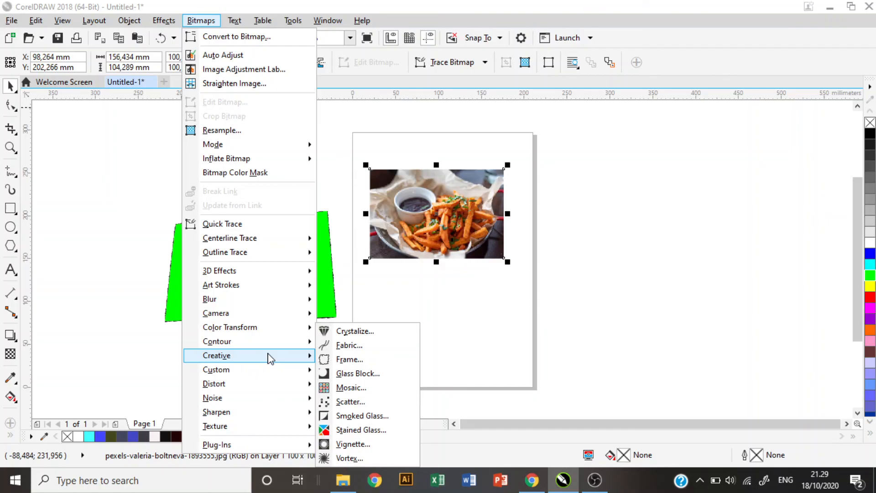
Step: Preview the Vignette effect on the fries photo with circle, rectangle and square shapes, then cancel it
click(357, 448)
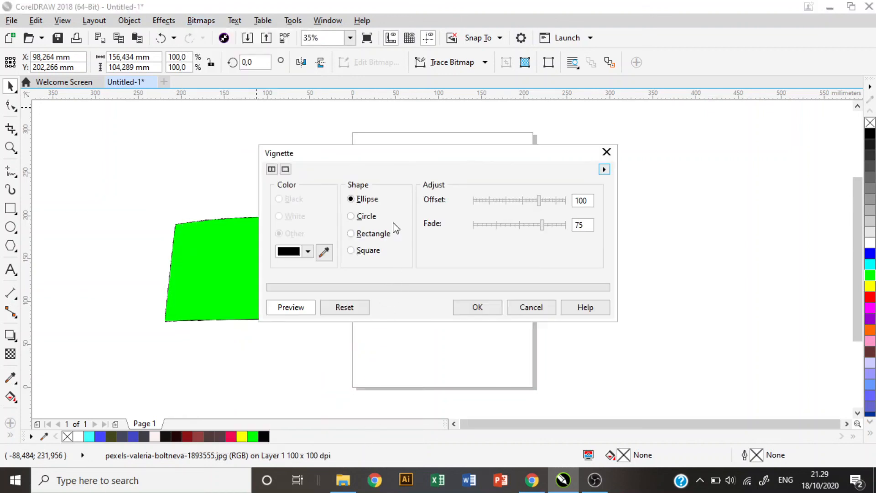
drag(383, 166, 662, 152)
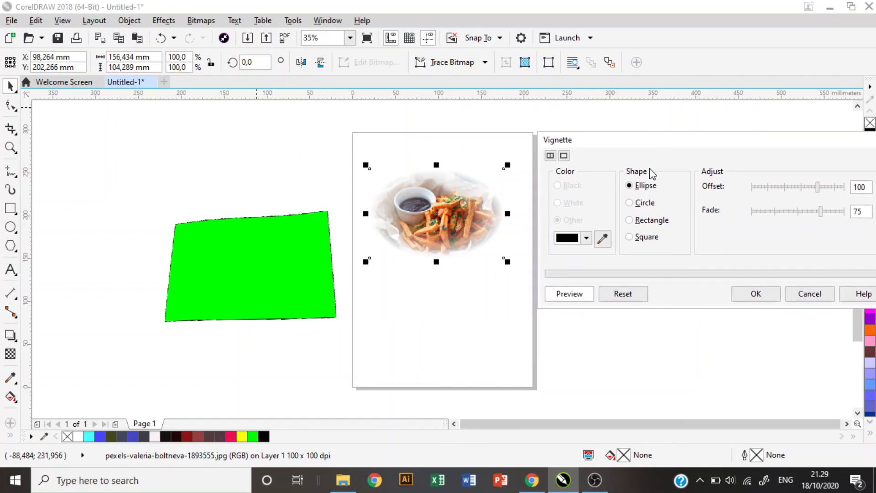
click(644, 204)
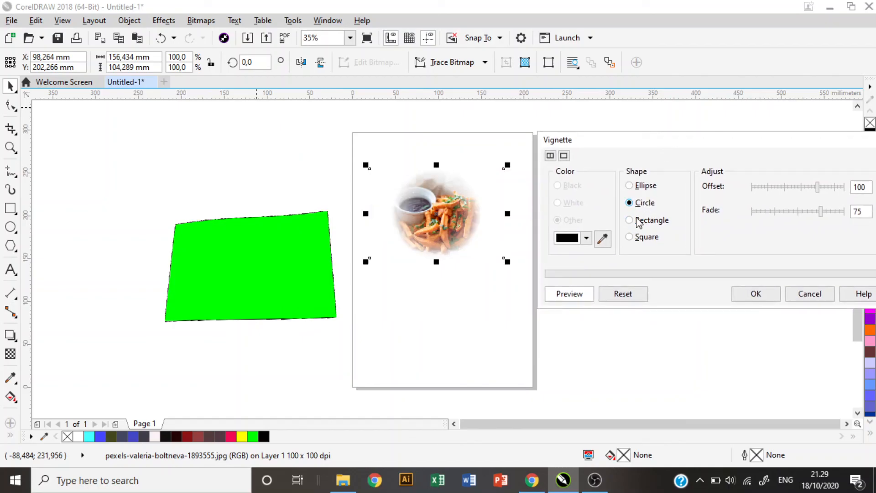
click(629, 221)
click(630, 238)
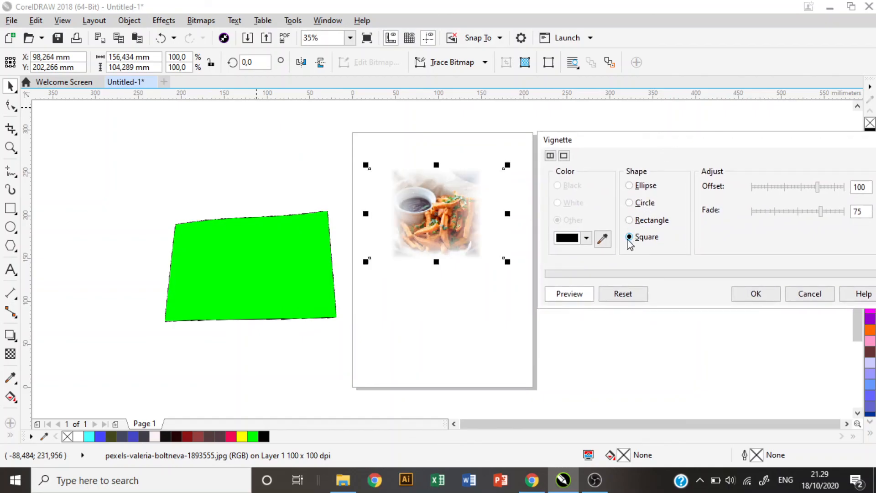
click(808, 294)
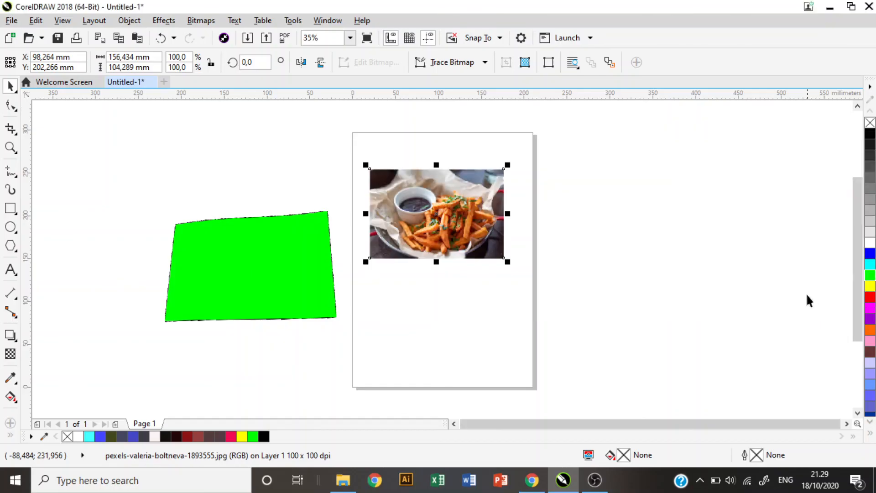
Step: Try the Blocks distortion on the fries photo with block width and height 10 and maximum offset 50%, then cancel it
click(200, 20)
mouse_move(234, 387)
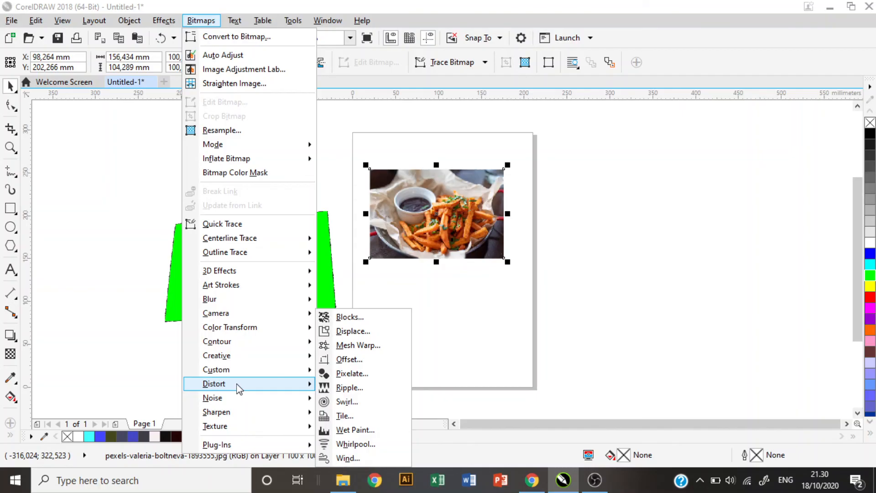
click(358, 319)
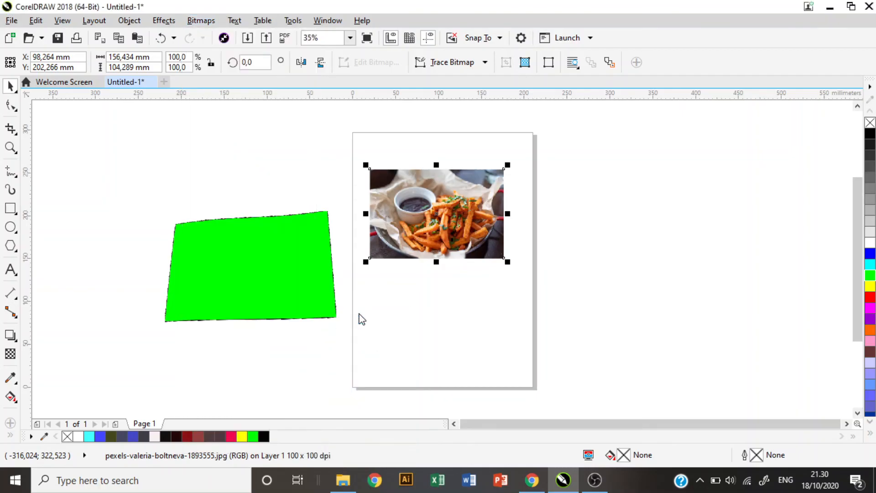
drag(416, 167, 513, 132)
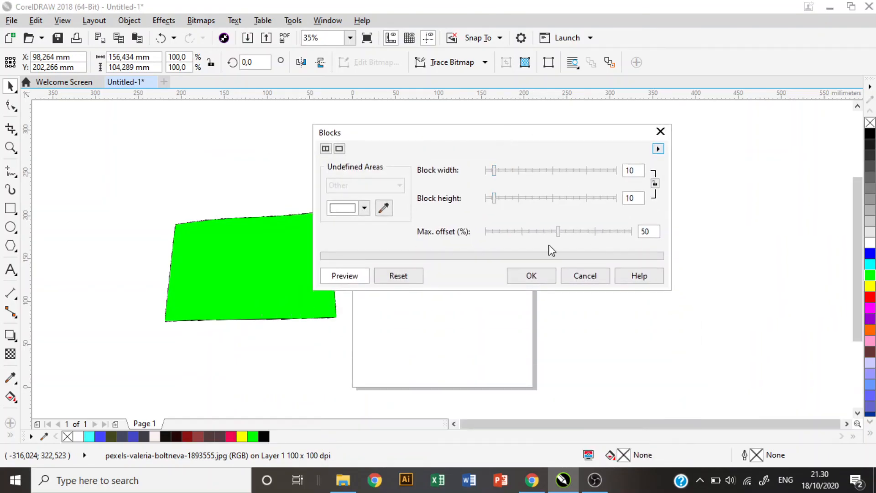
click(580, 274)
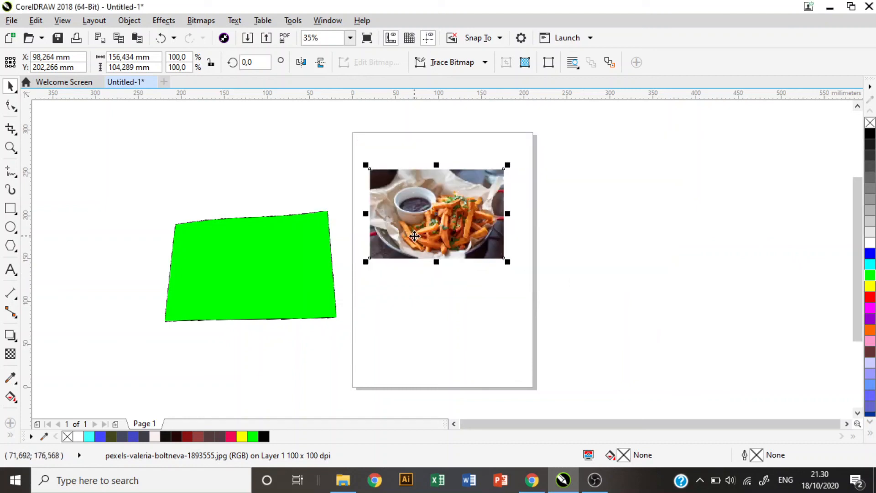